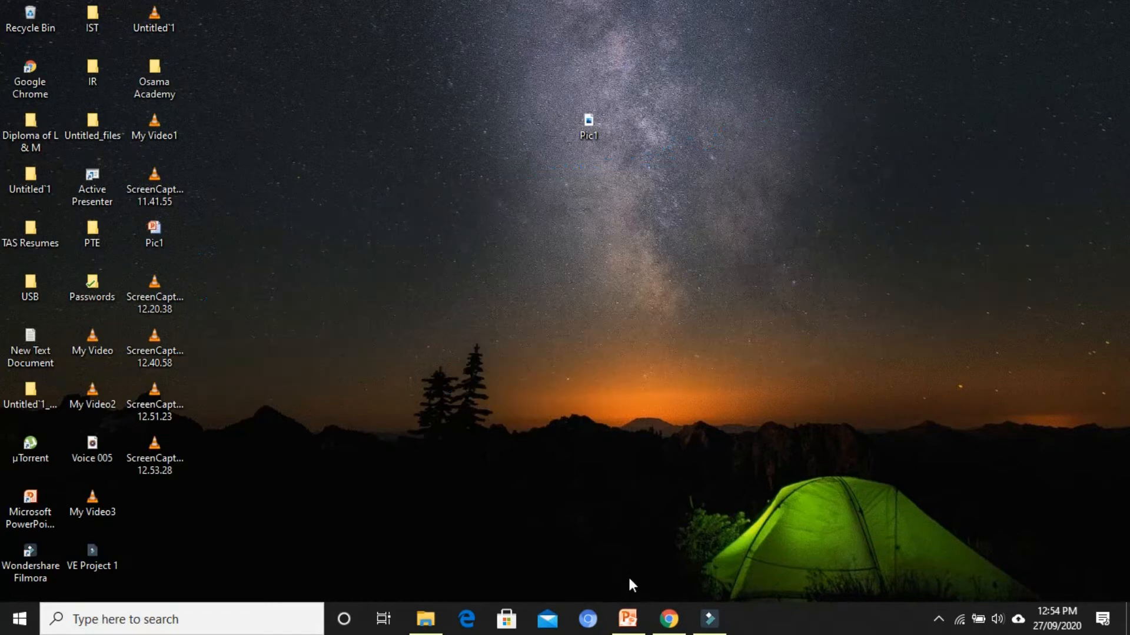
Switch to PowerPoint and export only the current slide to the Desktop as the JPEG image Pic1, replacing the existing file
{"action": "left_click", "coordinate": [627, 618]}
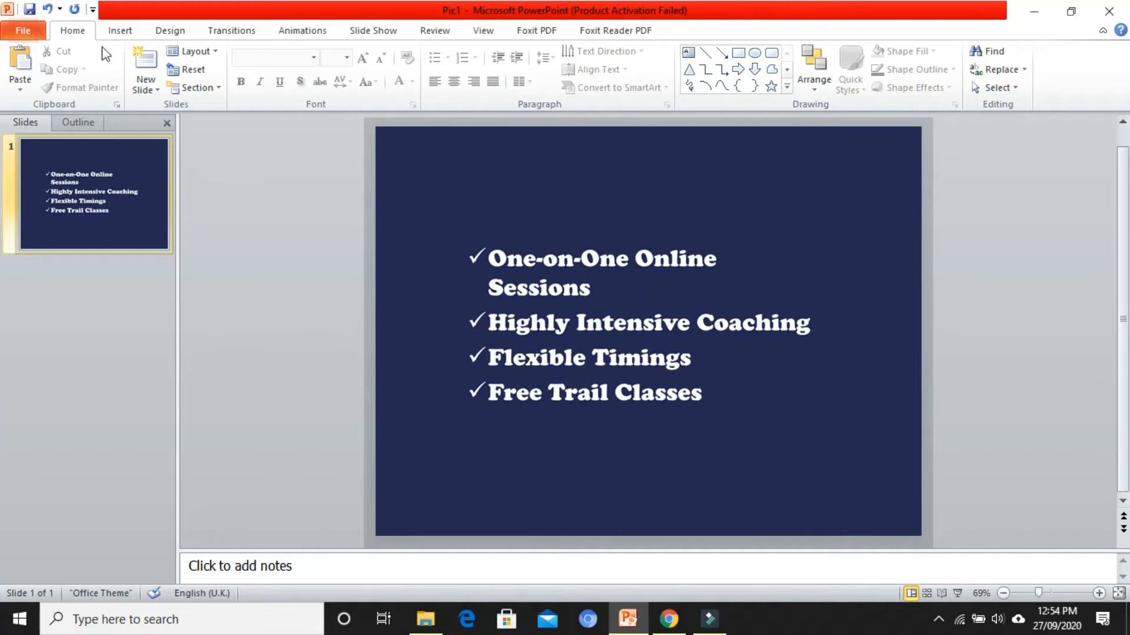
{"action": "left_click", "coordinate": [23, 31]}
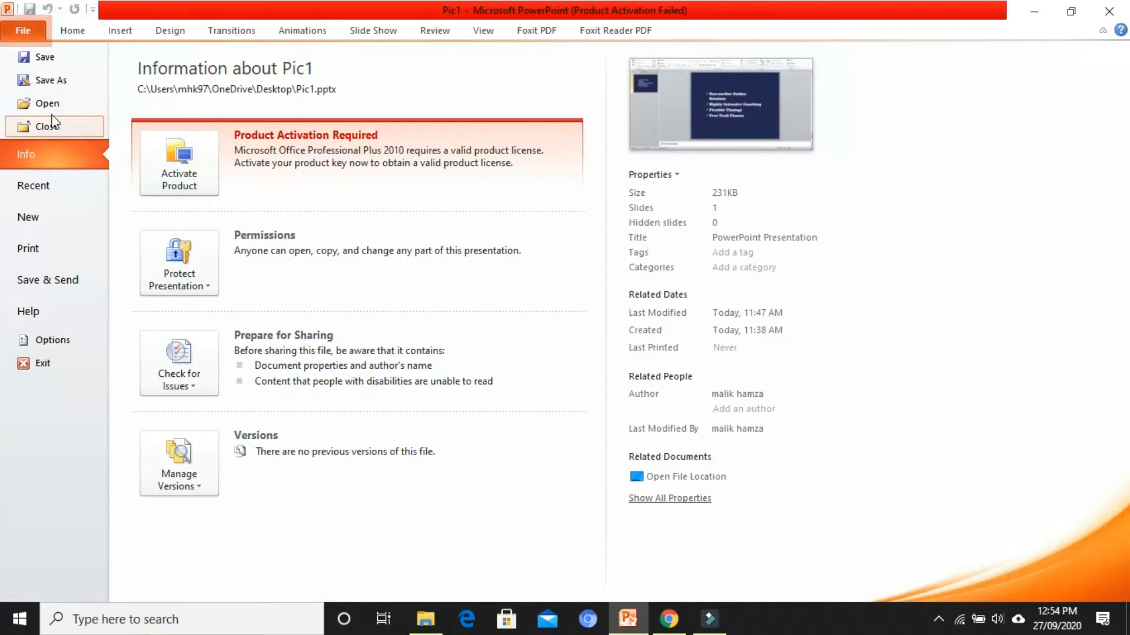
{"action": "left_click", "coordinate": [56, 85]}
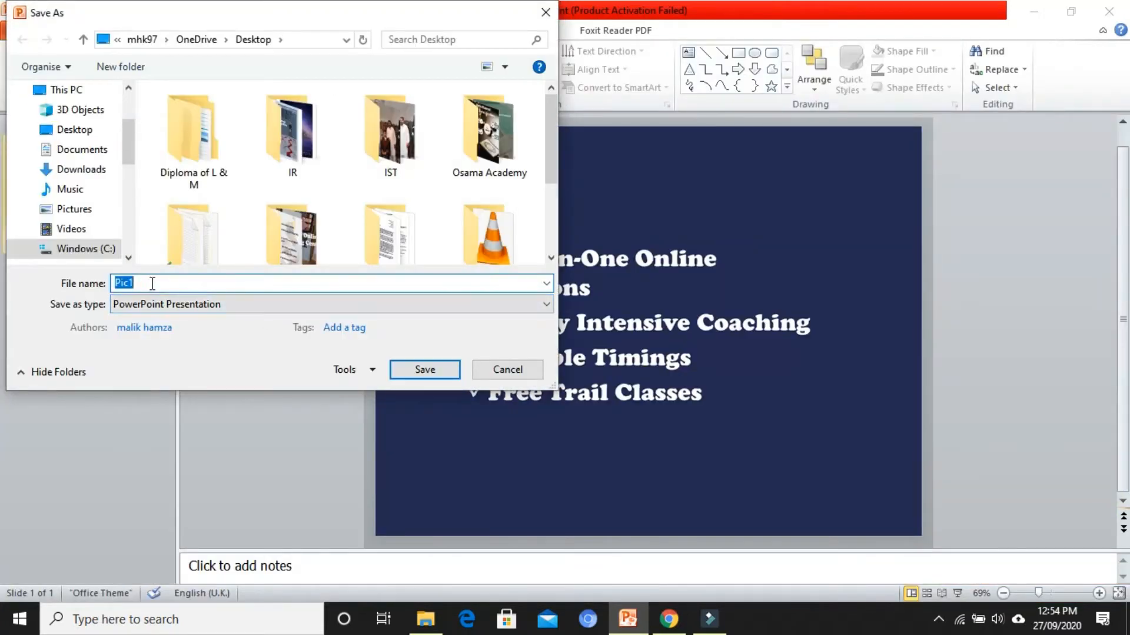
{"action": "left_click", "coordinate": [168, 304]}
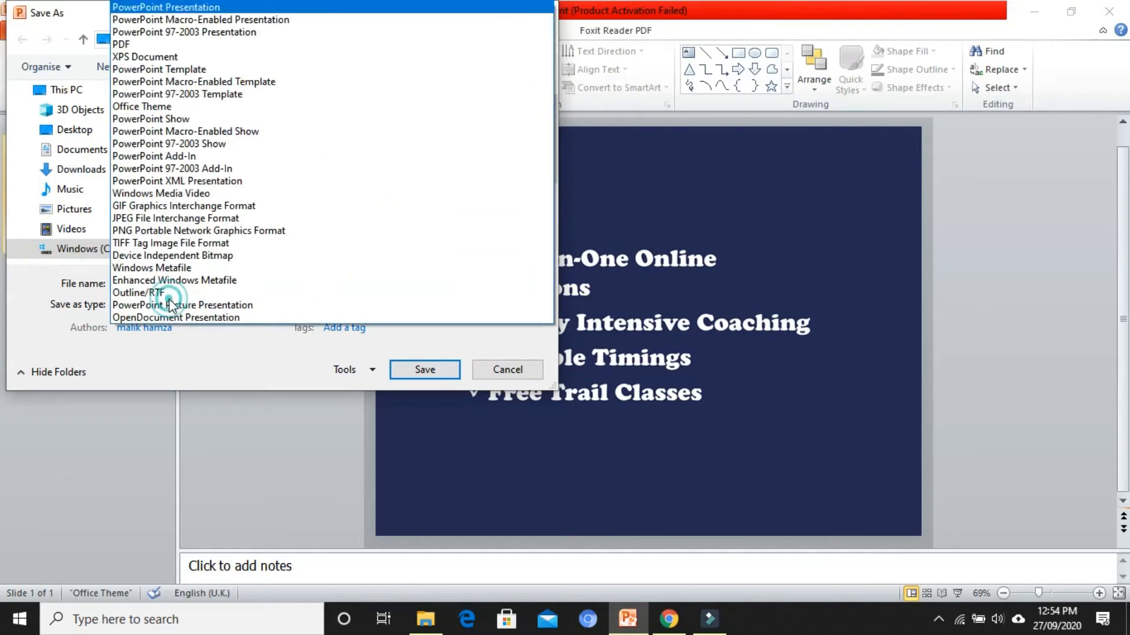
{"action": "left_click", "coordinate": [160, 218]}
{"action": "left_click", "coordinate": [101, 129]}
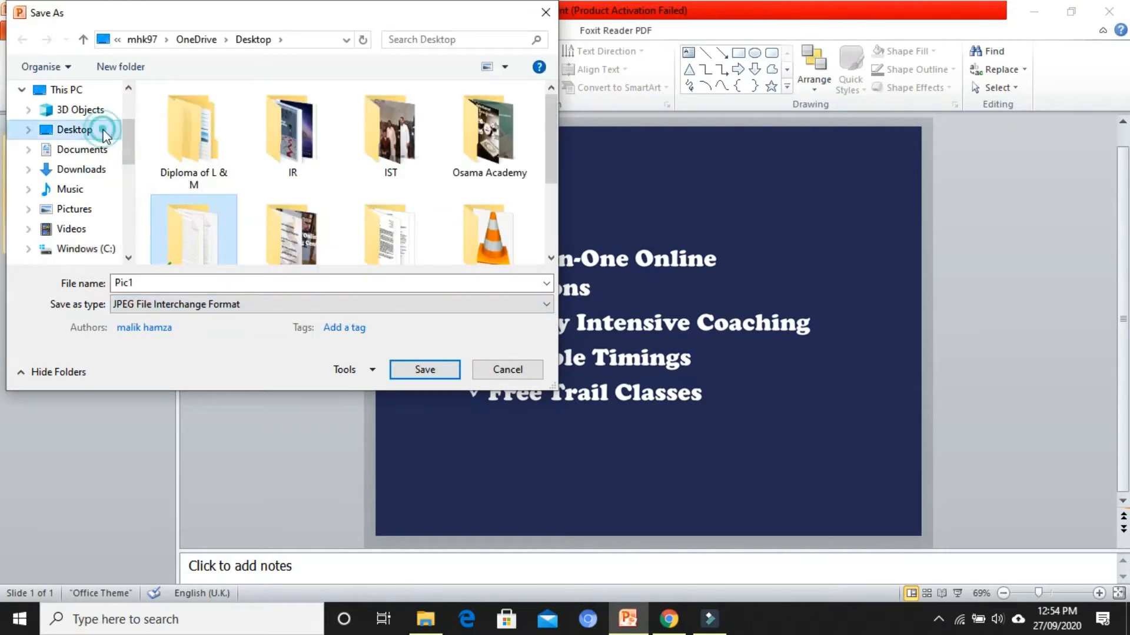
{"action": "left_click", "coordinate": [414, 374]}
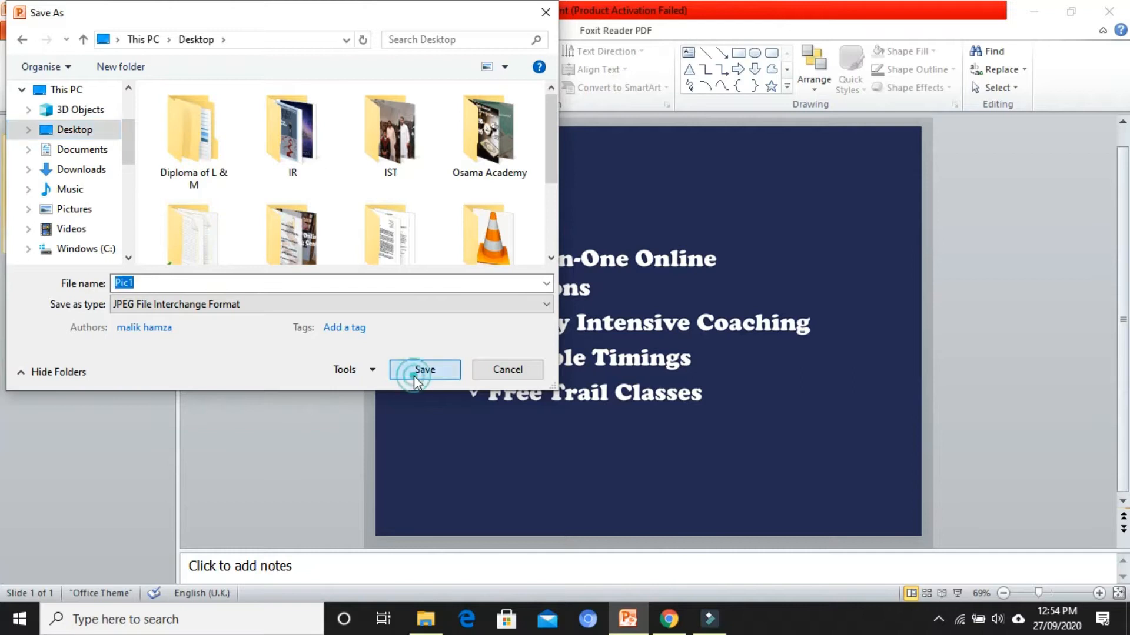
{"action": "left_click", "coordinate": [612, 314]}
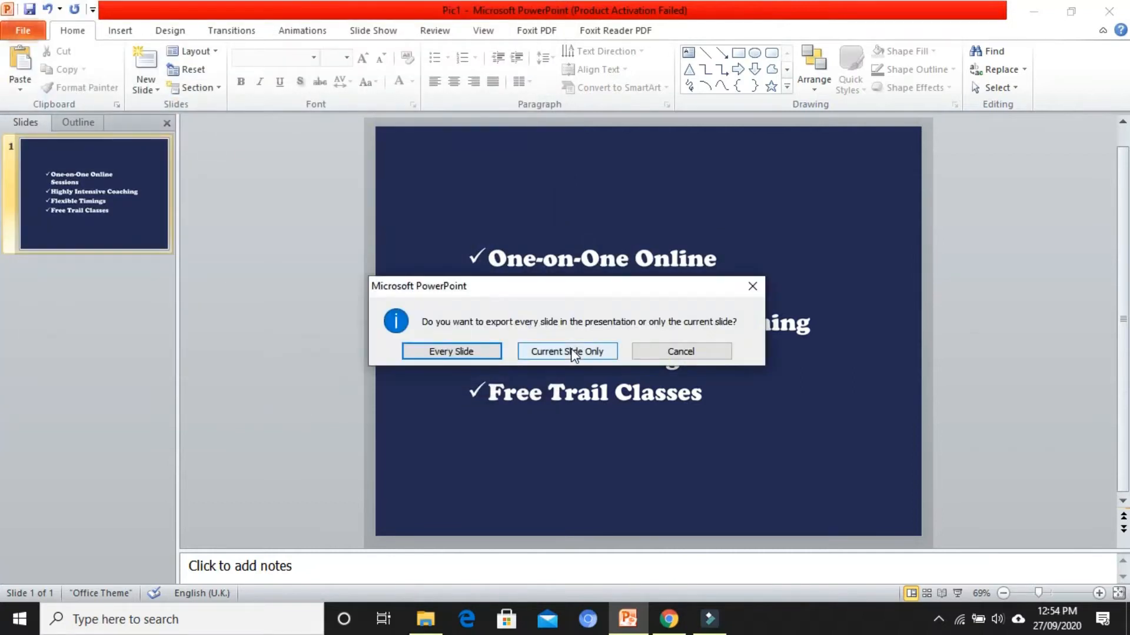
{"action": "left_click", "coordinate": [571, 352]}
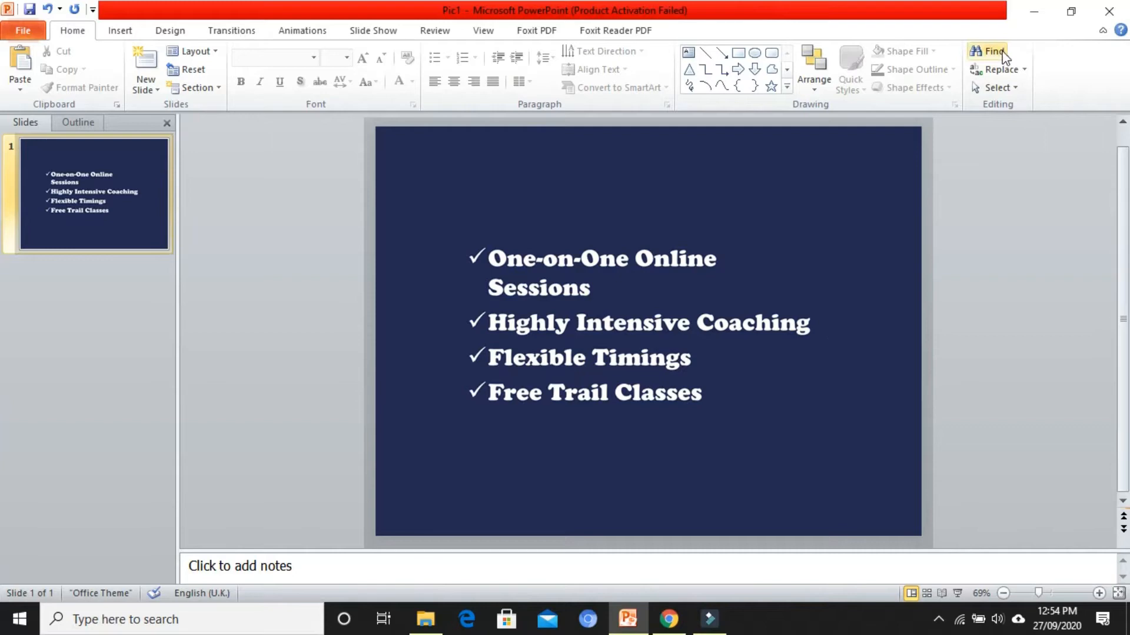
Return to the desktop and examine the exported Pic1 image's dimensions and resolution in its detailed properties
{"action": "left_click", "coordinate": [1033, 12]}
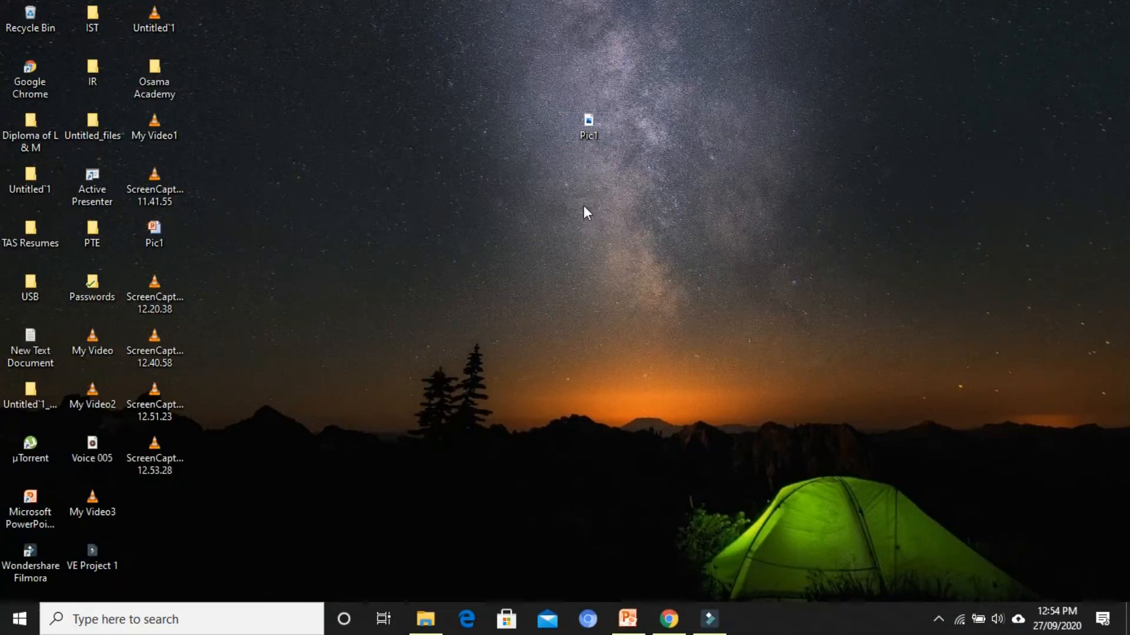
{"action": "right_click", "coordinate": [422, 172]}
{"action": "left_click", "coordinate": [462, 224]}
{"action": "right_click", "coordinate": [595, 133]}
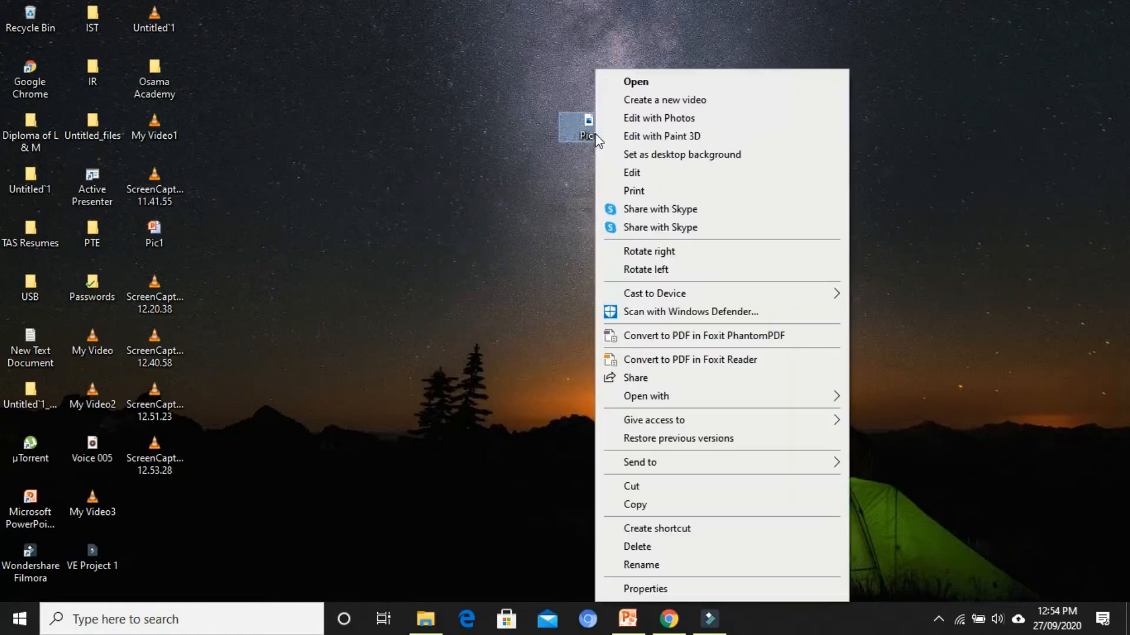
{"action": "left_click", "coordinate": [640, 588]}
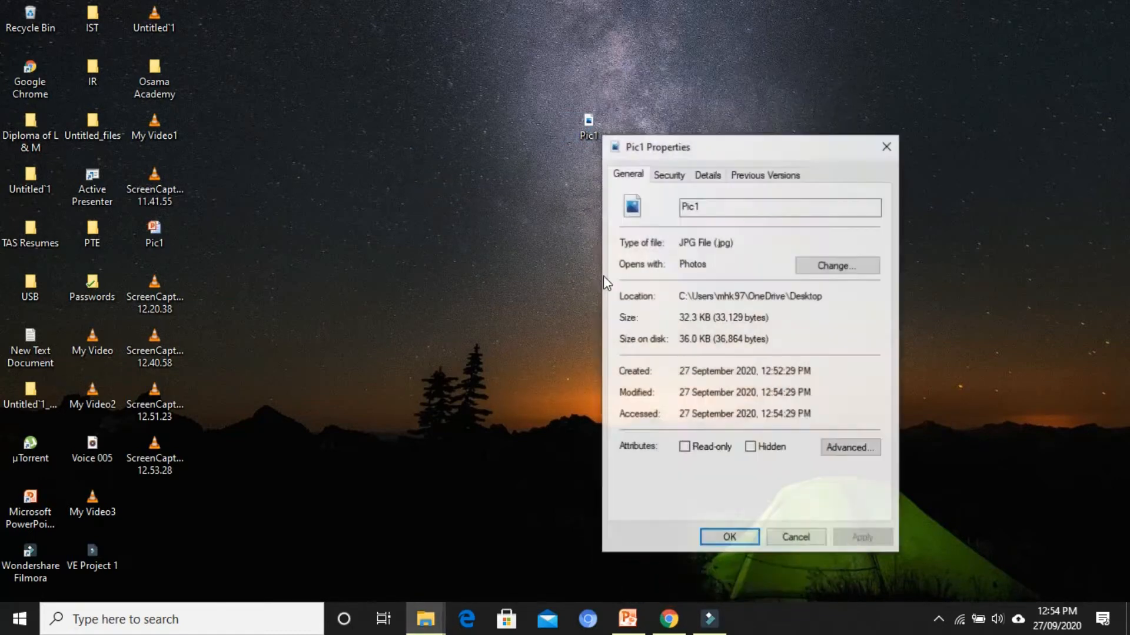
{"action": "left_click", "coordinate": [677, 320]}
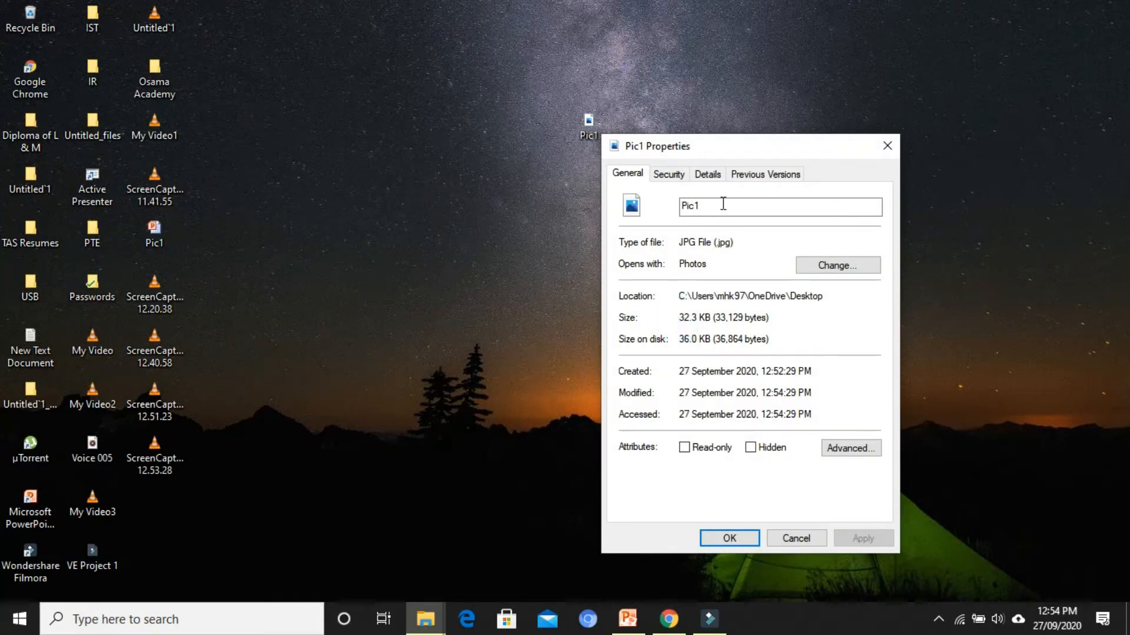
{"action": "left_click", "coordinate": [711, 176]}
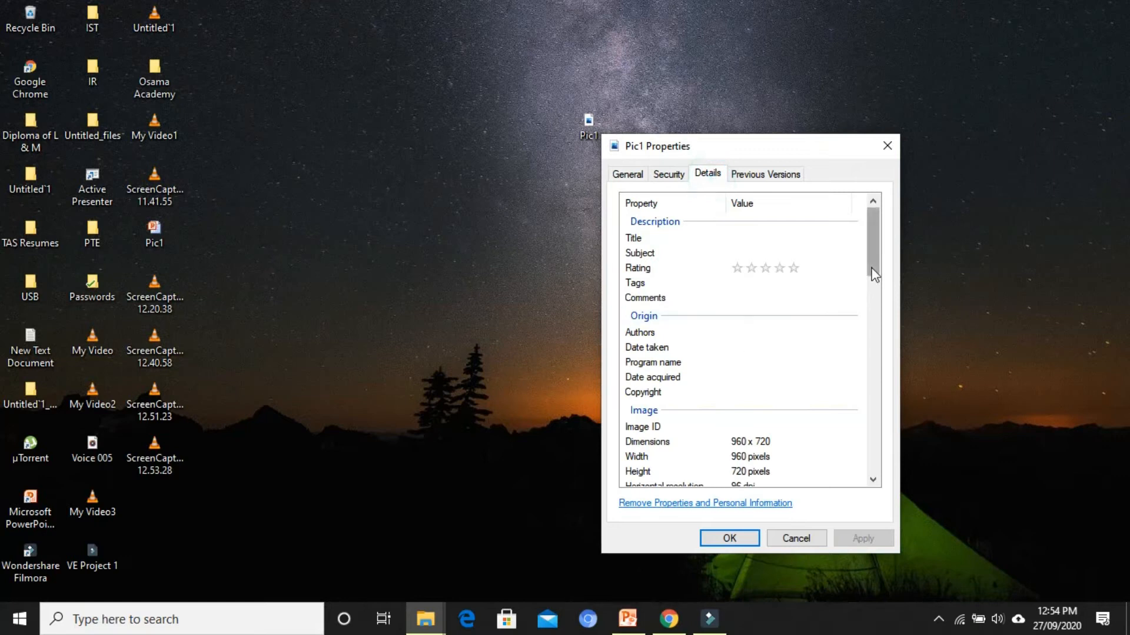
{"action": "left_click_drag", "start_coordinate": [872, 273], "coordinate": [873, 318]}
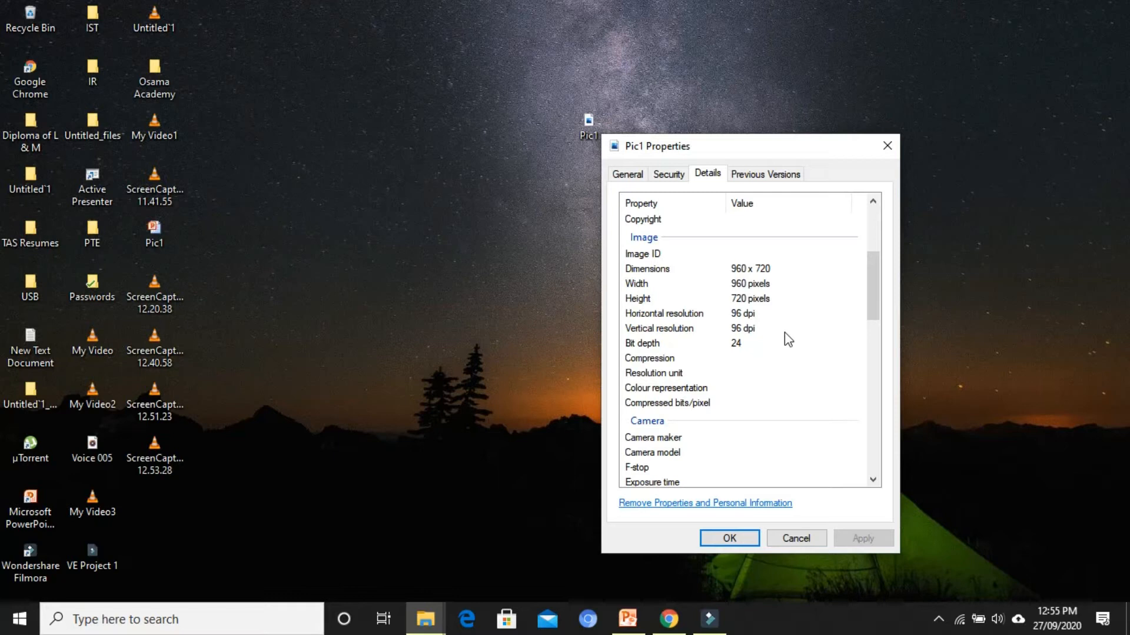
{"action": "left_click", "coordinate": [715, 543]}
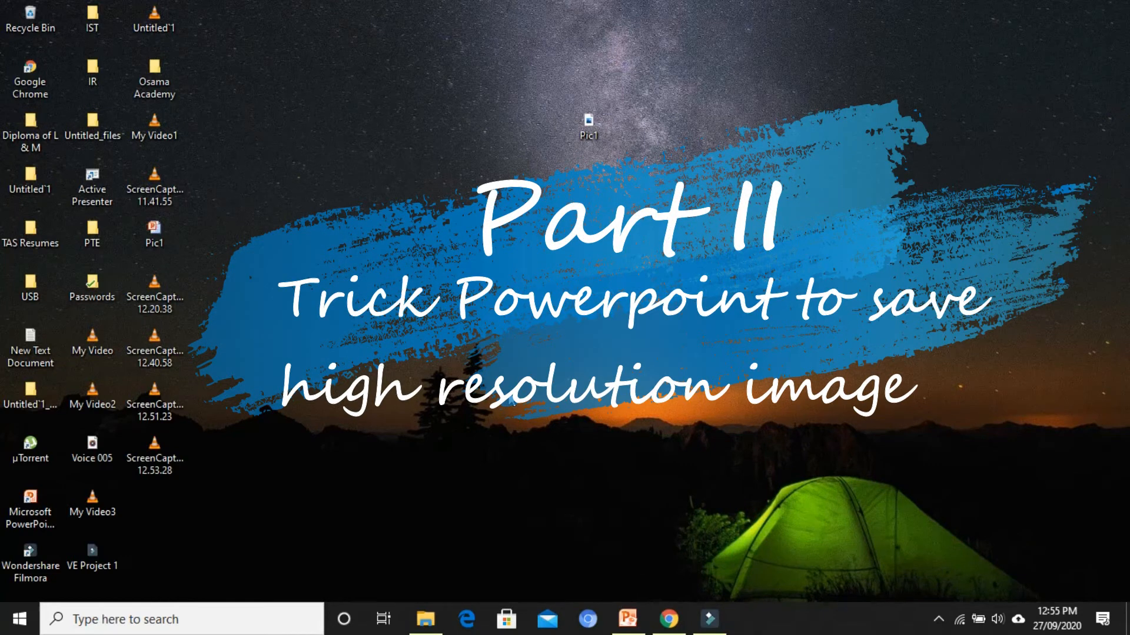
{"action": "right_click", "coordinate": [581, 204]}
{"action": "left_click", "coordinate": [612, 256]}
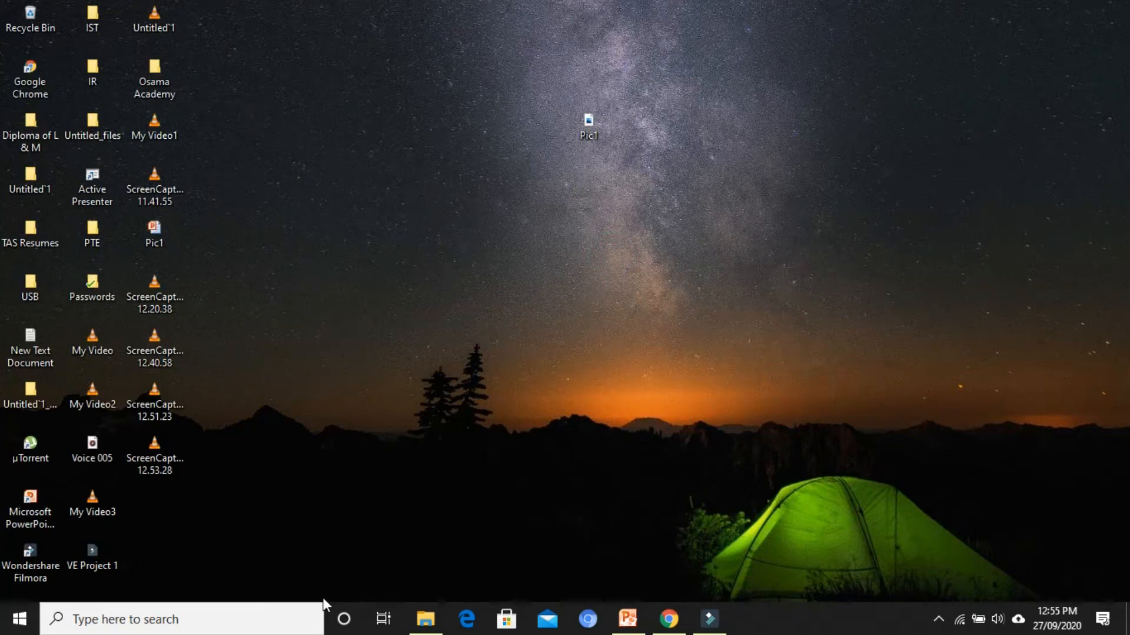
Search Windows for "regis" and run Registry Editor as administrator, allowing it to make changes
{"action": "left_click", "coordinate": [290, 612]}
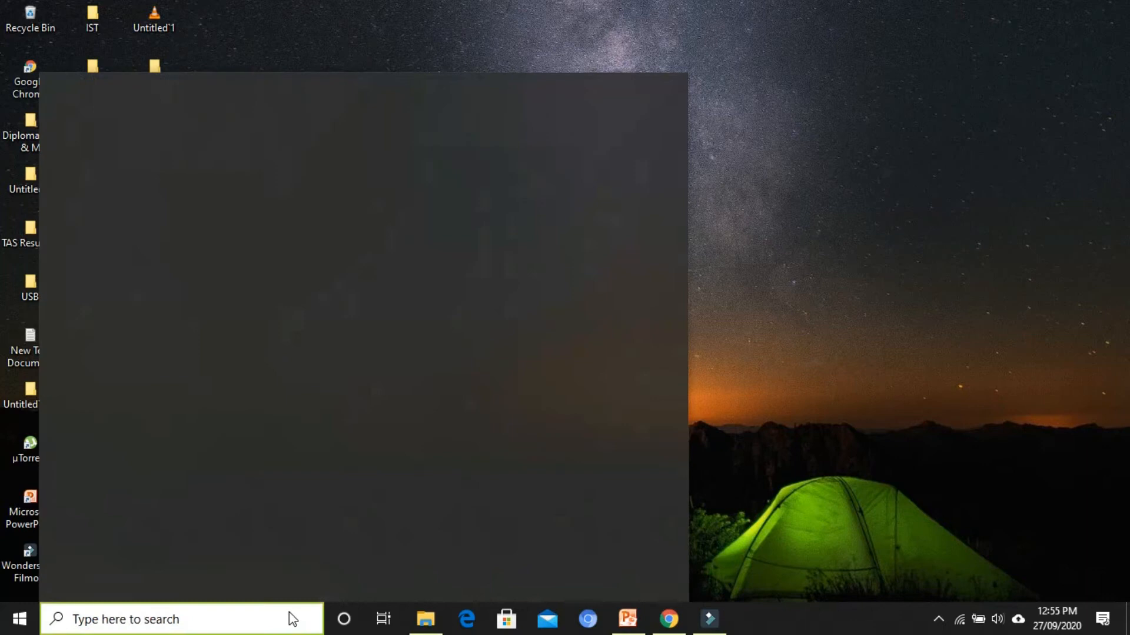
{"action": "type", "text": "regis"}
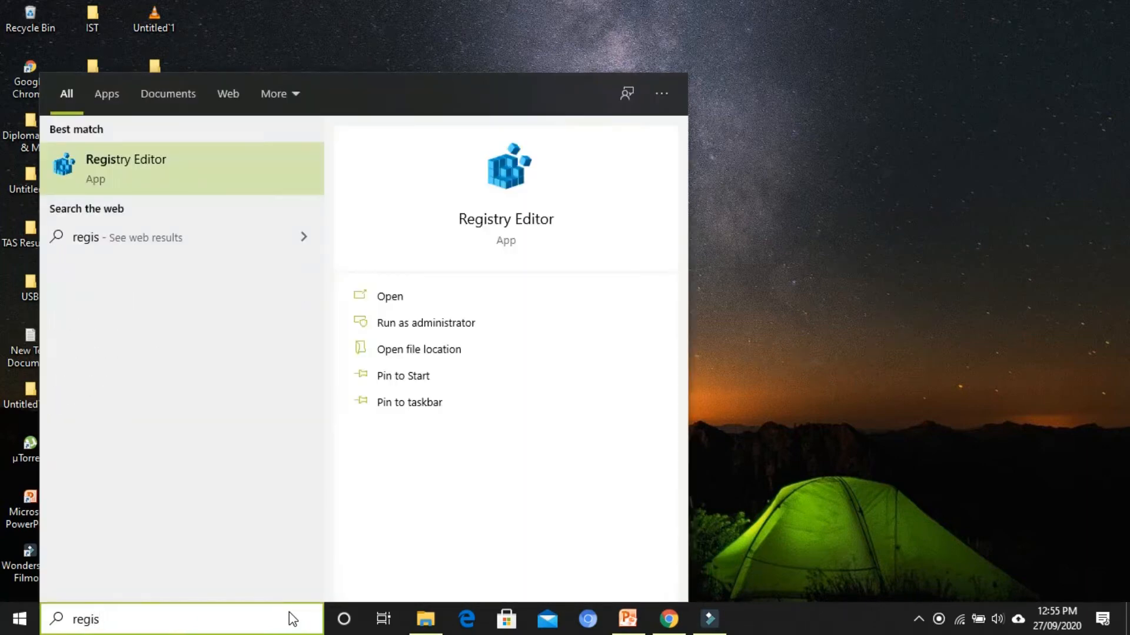
{"action": "left_click", "coordinate": [491, 326]}
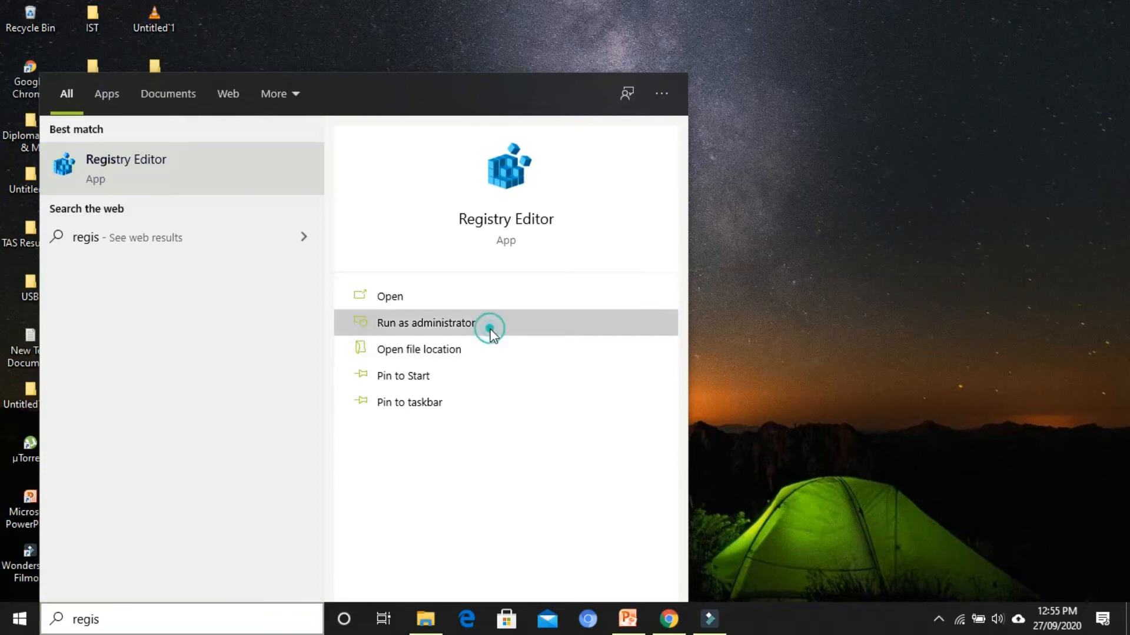
{"action": "left_click", "coordinate": [587, 327]}
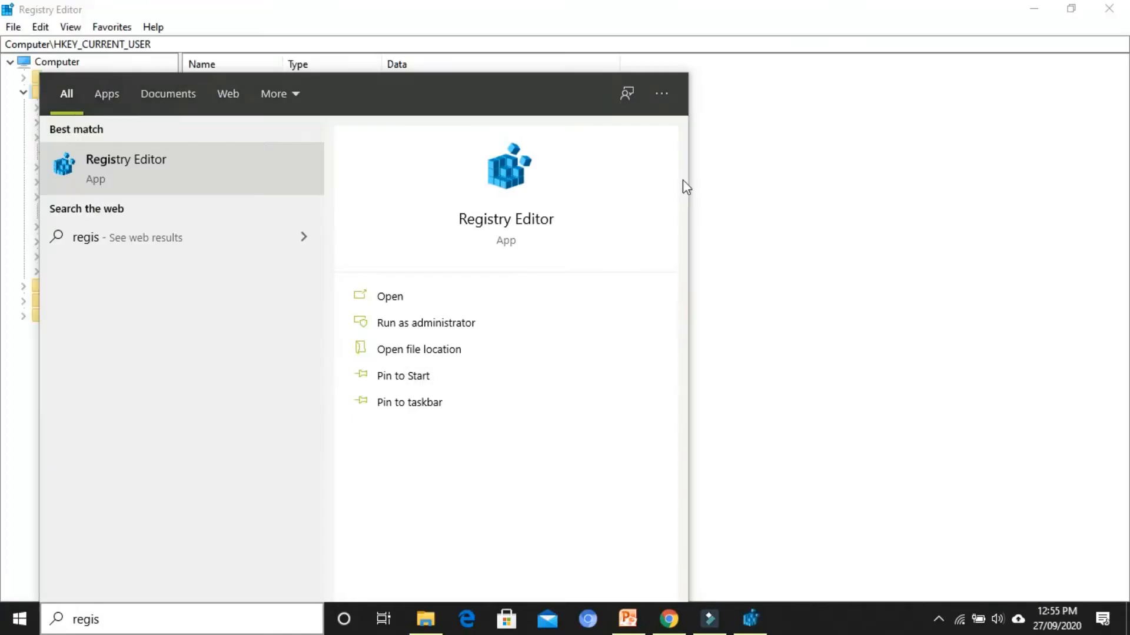
{"action": "left_click", "coordinate": [712, 98]}
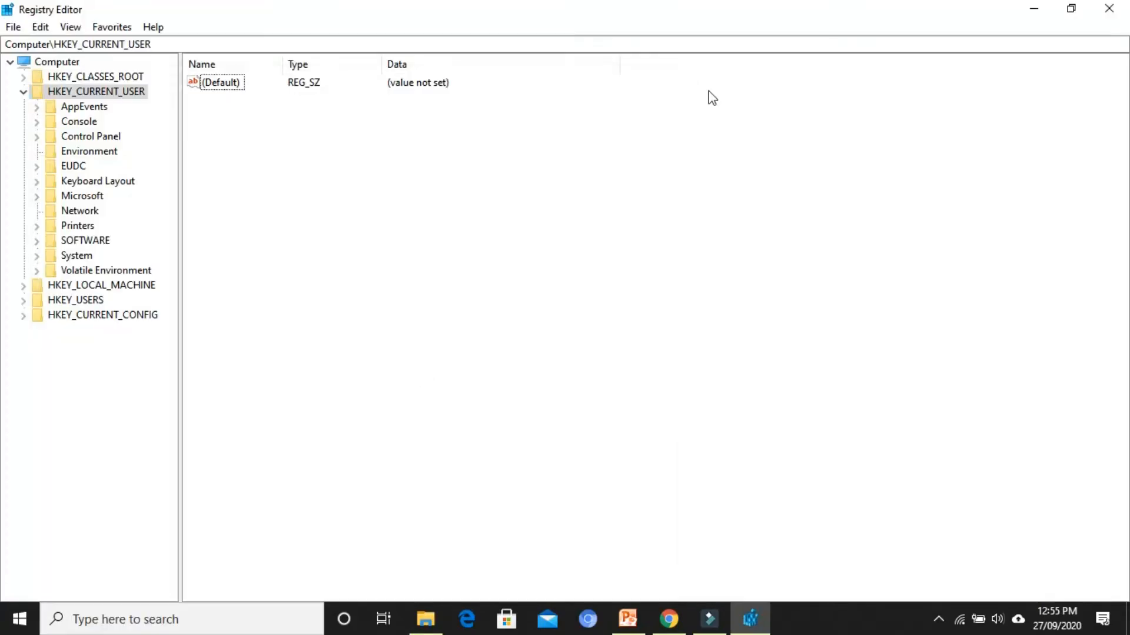
Expand the registry tree down to HKEY_CURRENT_USER\SOFTWARE\Microsoft
{"action": "left_click", "coordinate": [25, 92]}
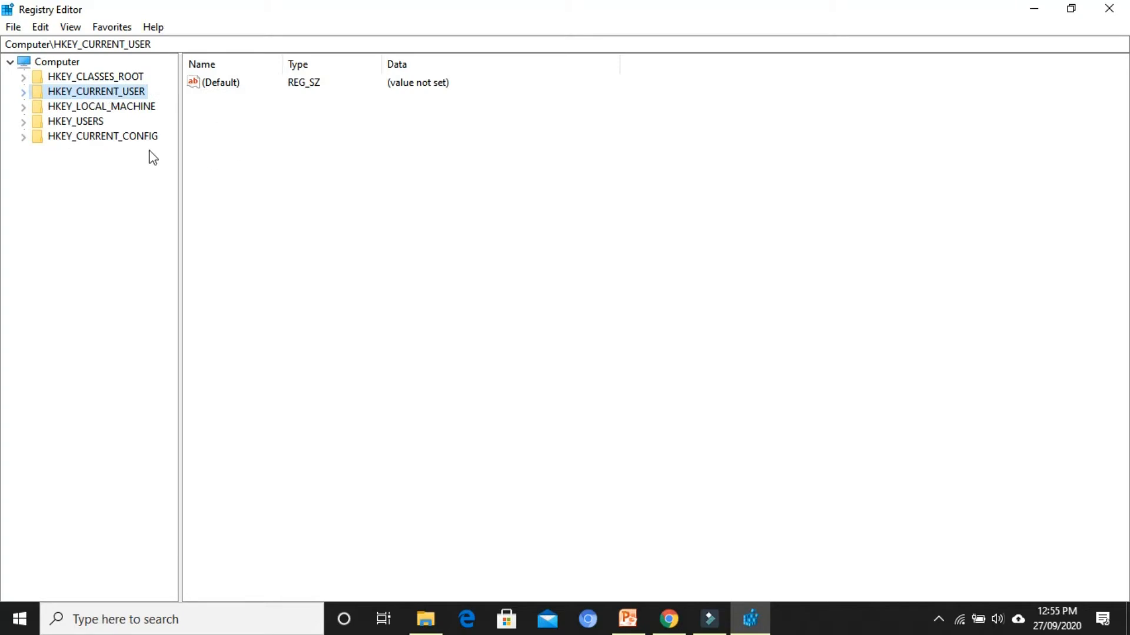
{"action": "left_click", "coordinate": [193, 266]}
{"action": "left_click", "coordinate": [26, 92]}
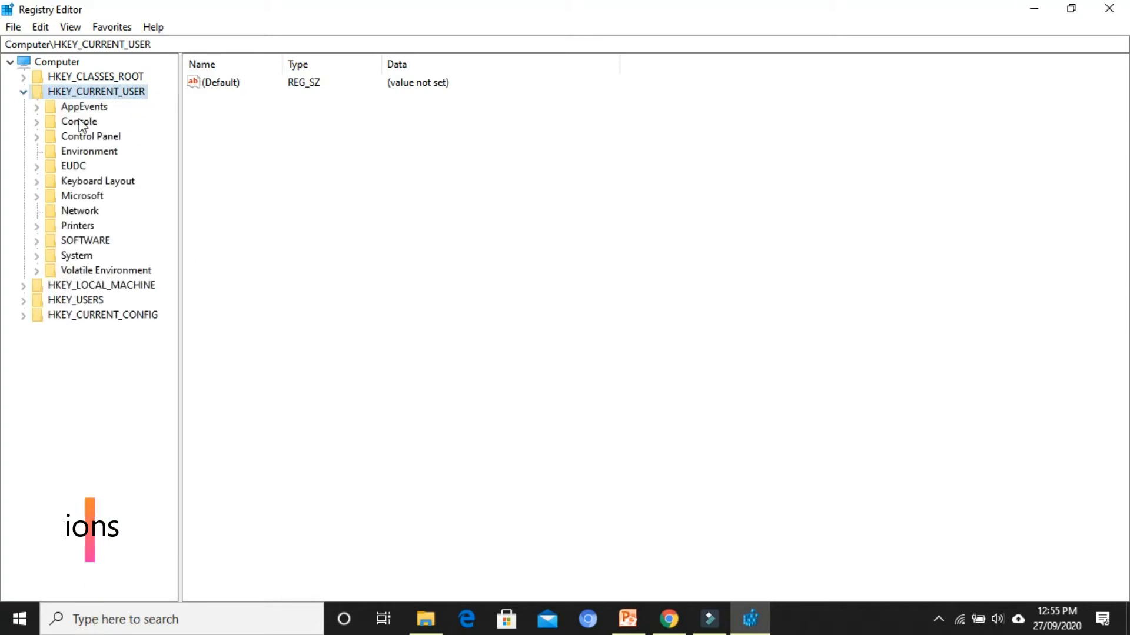
{"action": "left_click", "coordinate": [37, 240]}
{"action": "left_click_drag", "start_coordinate": [174, 252], "coordinate": [255, 307]}
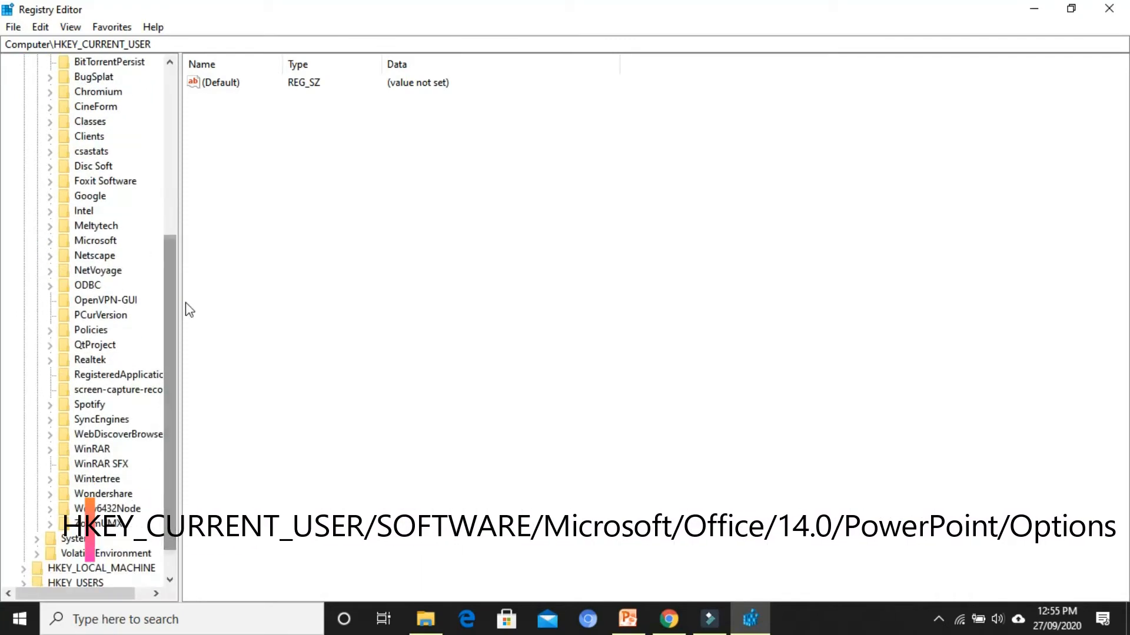
{"action": "left_click", "coordinate": [96, 242]}
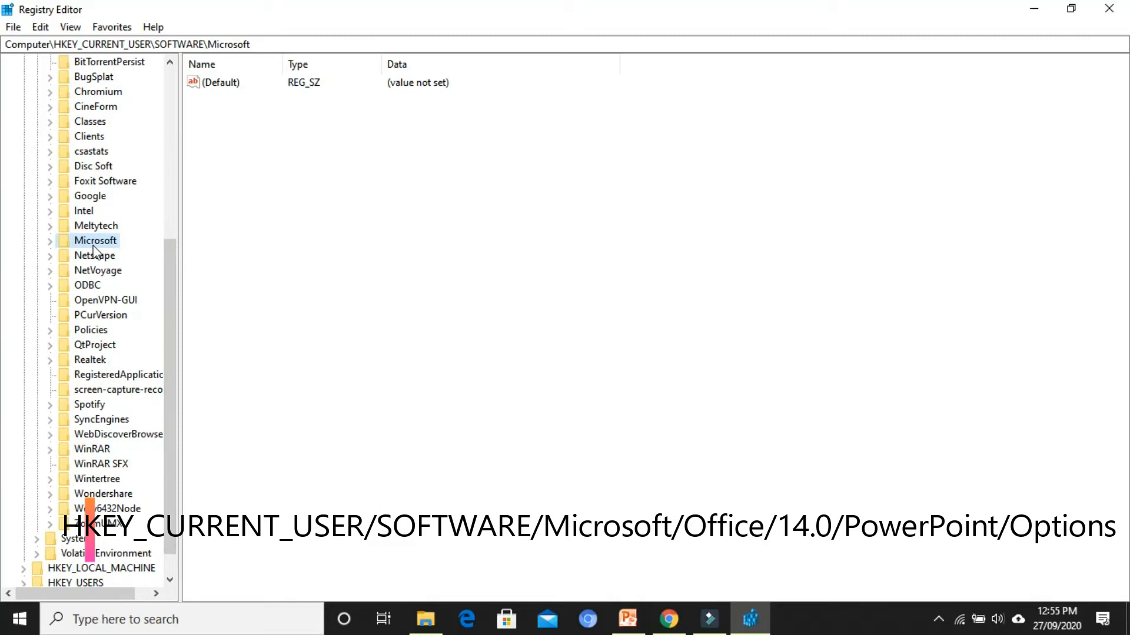
{"action": "left_click", "coordinate": [50, 242]}
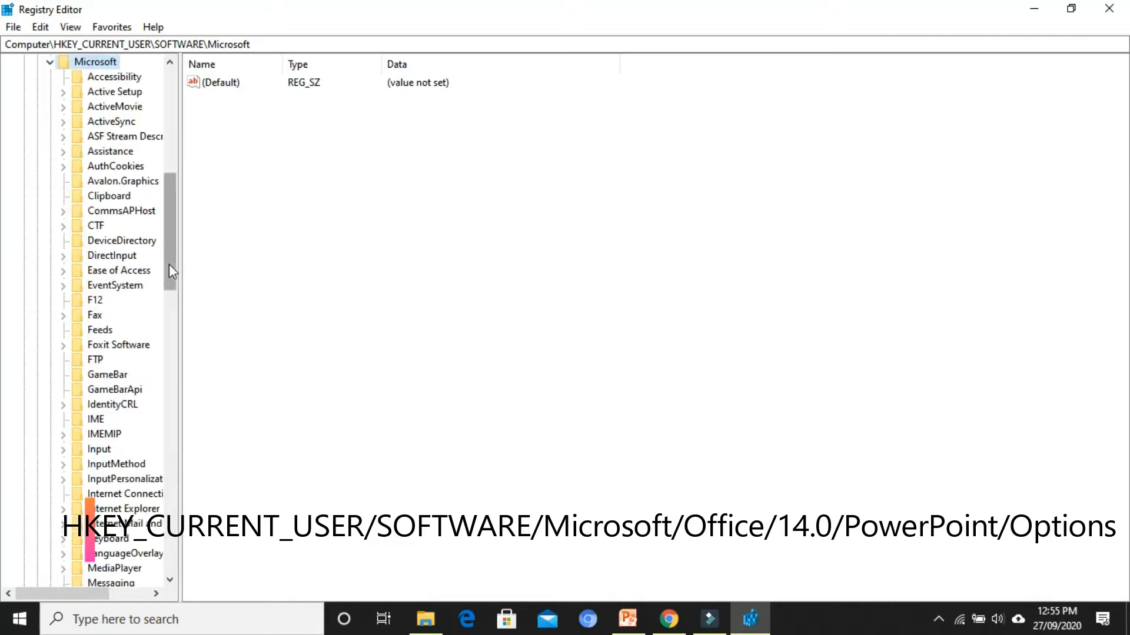
Expand Office\14.0\PowerPoint under the Microsoft key and open its Options key
{"action": "left_click_drag", "start_coordinate": [177, 255], "coordinate": [177, 311]}
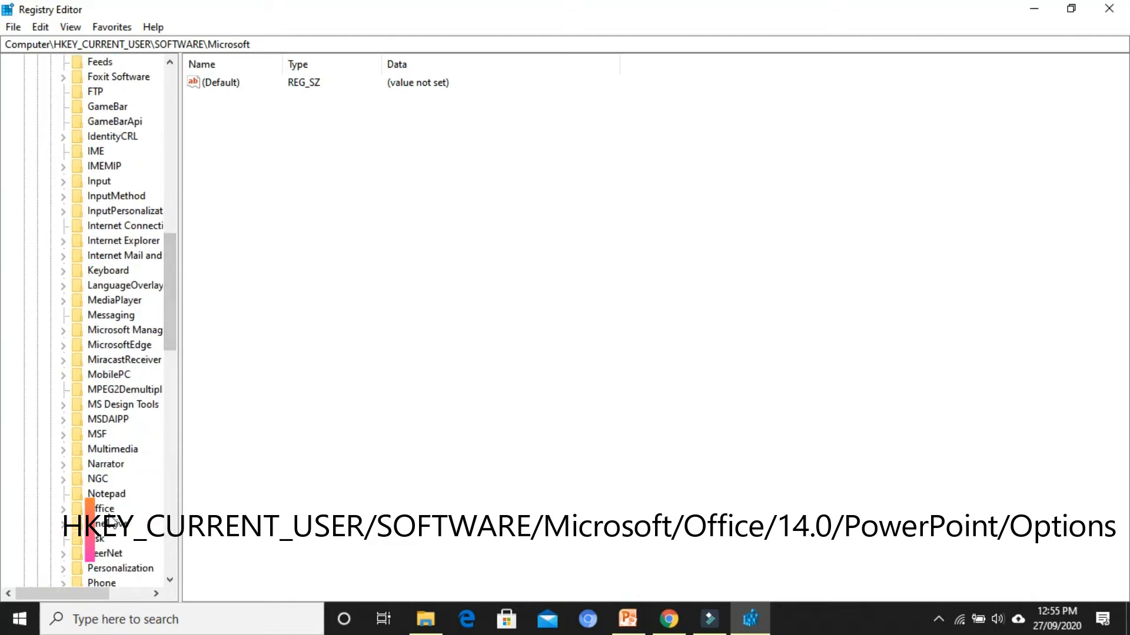
{"action": "left_click", "coordinate": [64, 510]}
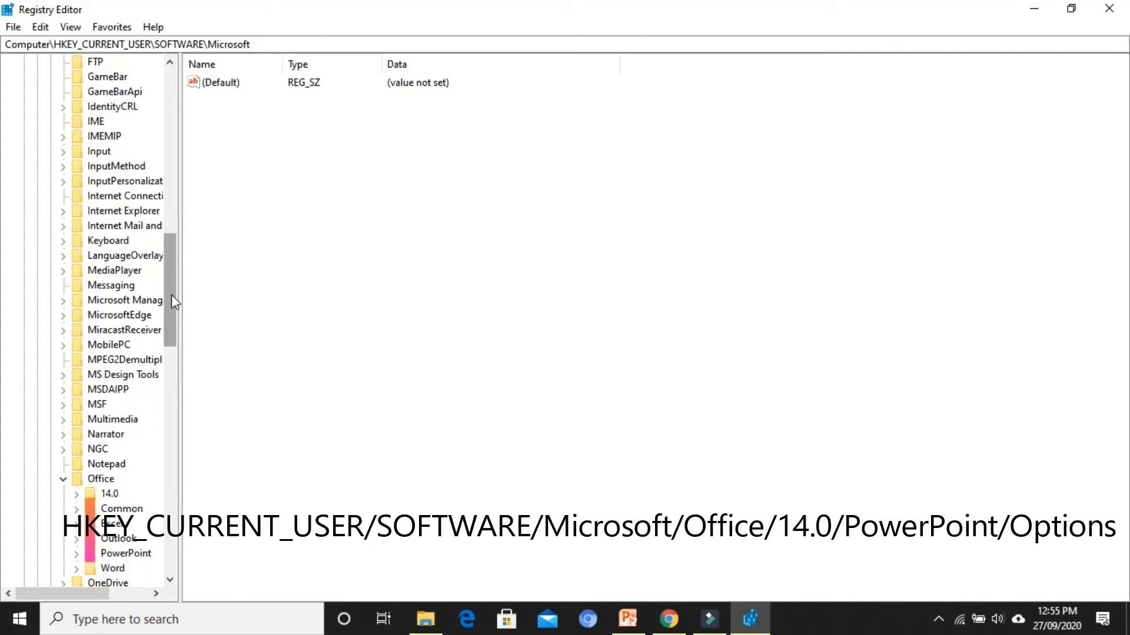
{"action": "left_click_drag", "start_coordinate": [171, 294], "coordinate": [172, 343]}
{"action": "left_click", "coordinate": [76, 271]}
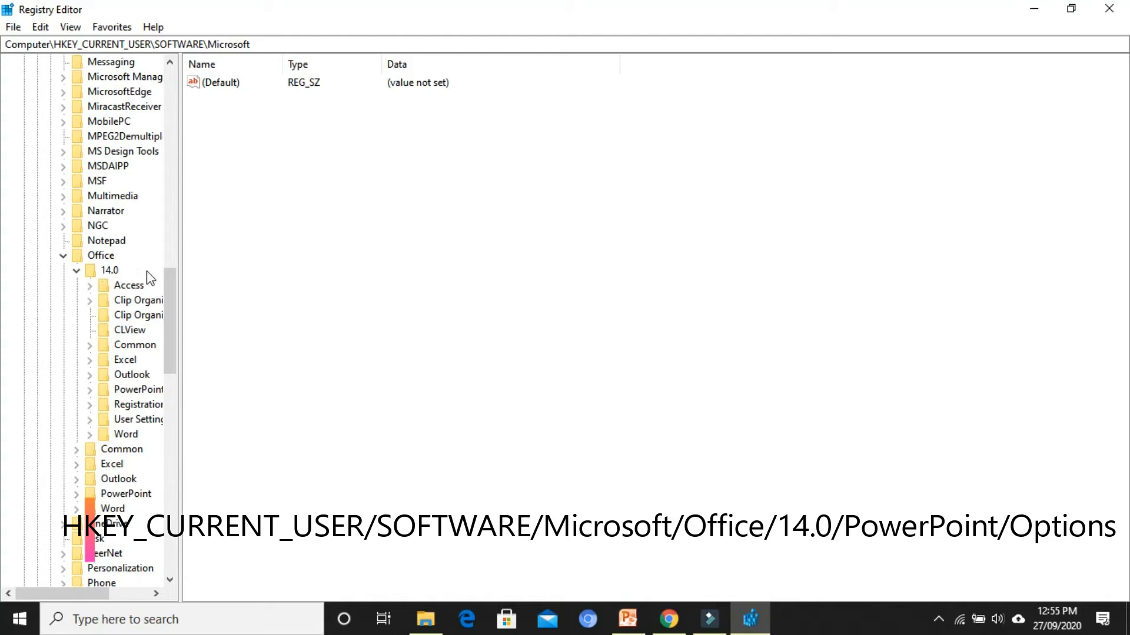
{"action": "left_click", "coordinate": [94, 391]}
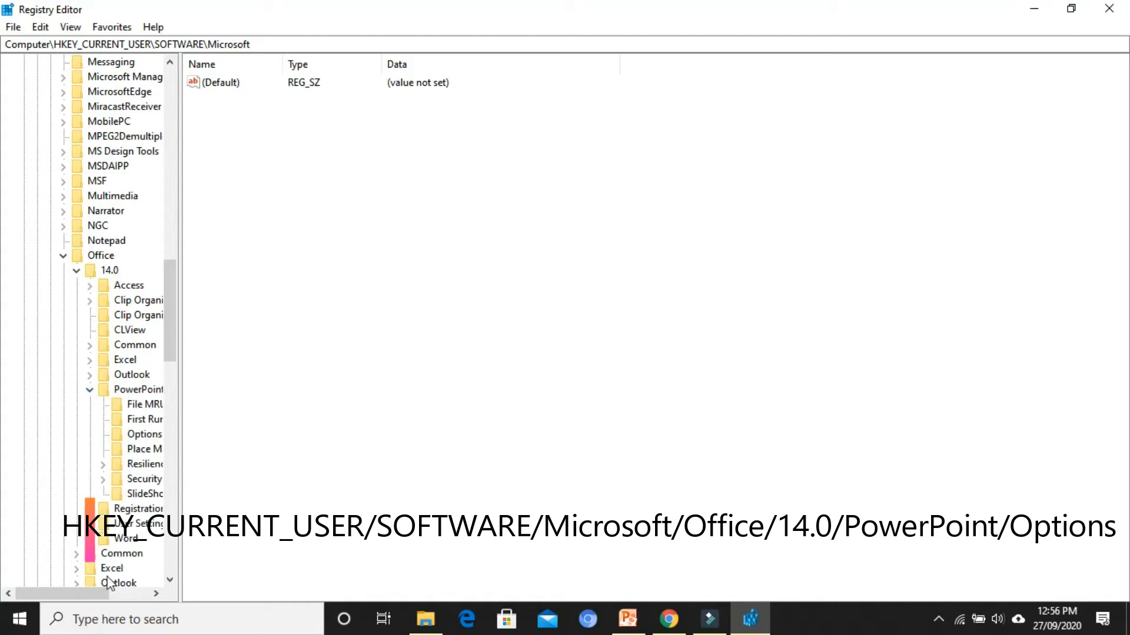
{"action": "left_click_drag", "start_coordinate": [86, 594], "coordinate": [112, 597]}
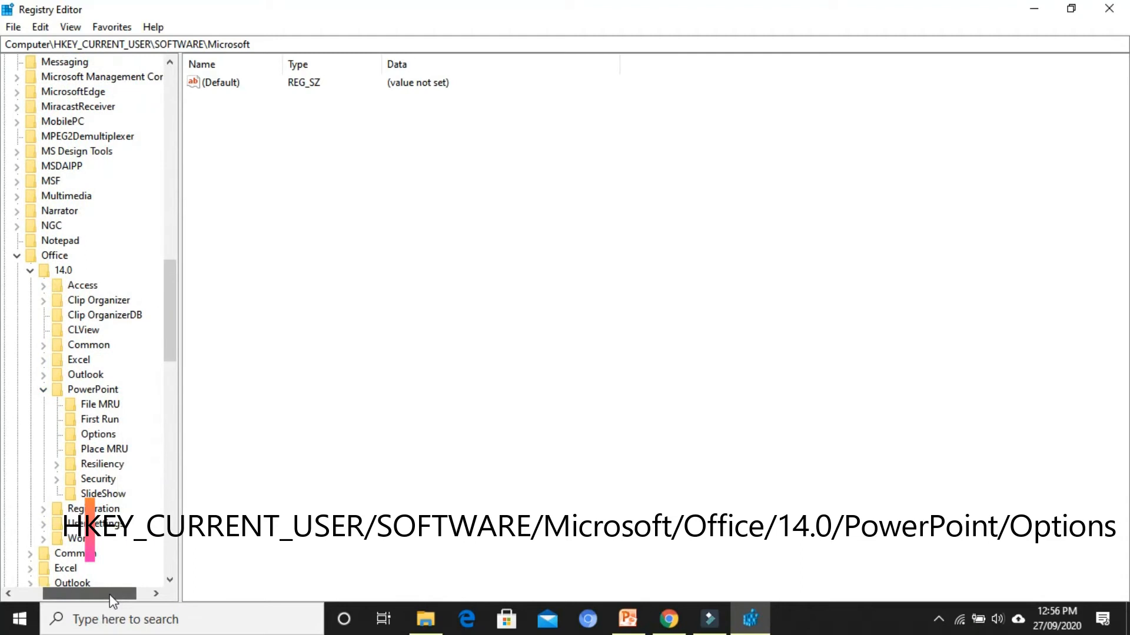
{"action": "left_click", "coordinate": [99, 438]}
{"action": "left_click", "coordinate": [324, 337]}
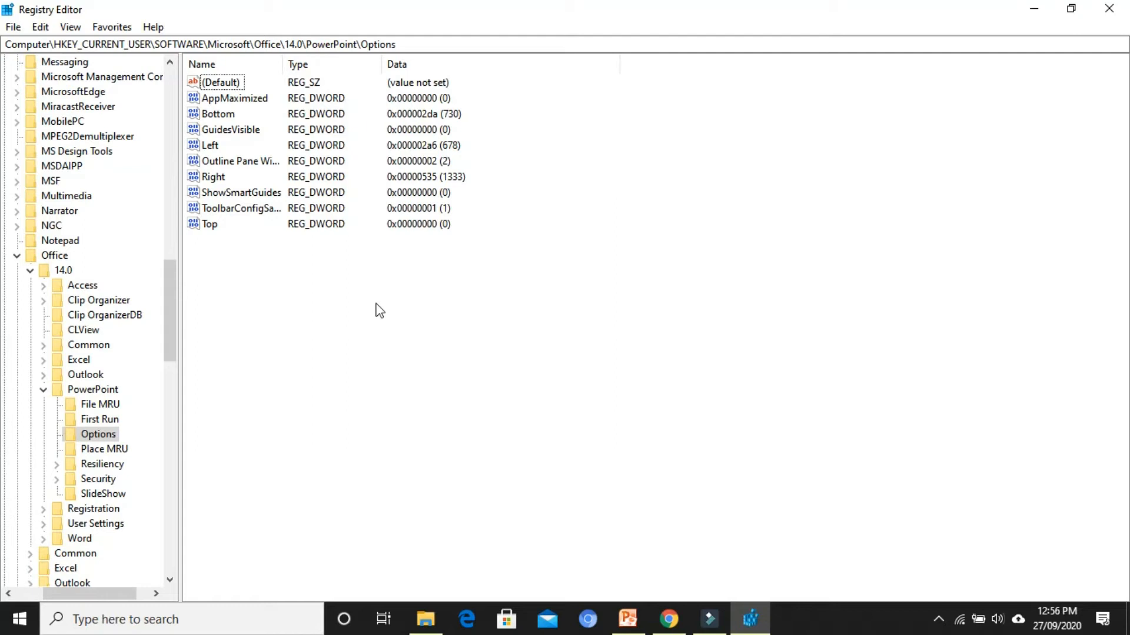
Create a DWORD (32-bit) value named ExportBitmapResolution in the PowerPoint Options registry key
{"action": "right_click", "coordinate": [447, 266]}
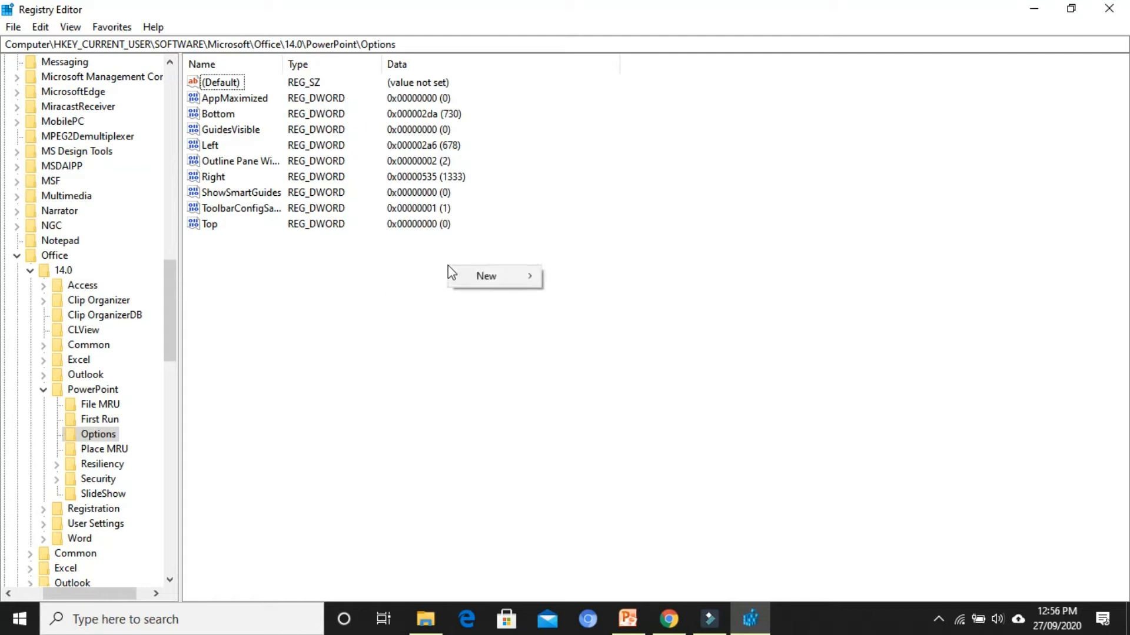
{"action": "mouse_move", "coordinate": [487, 275]}
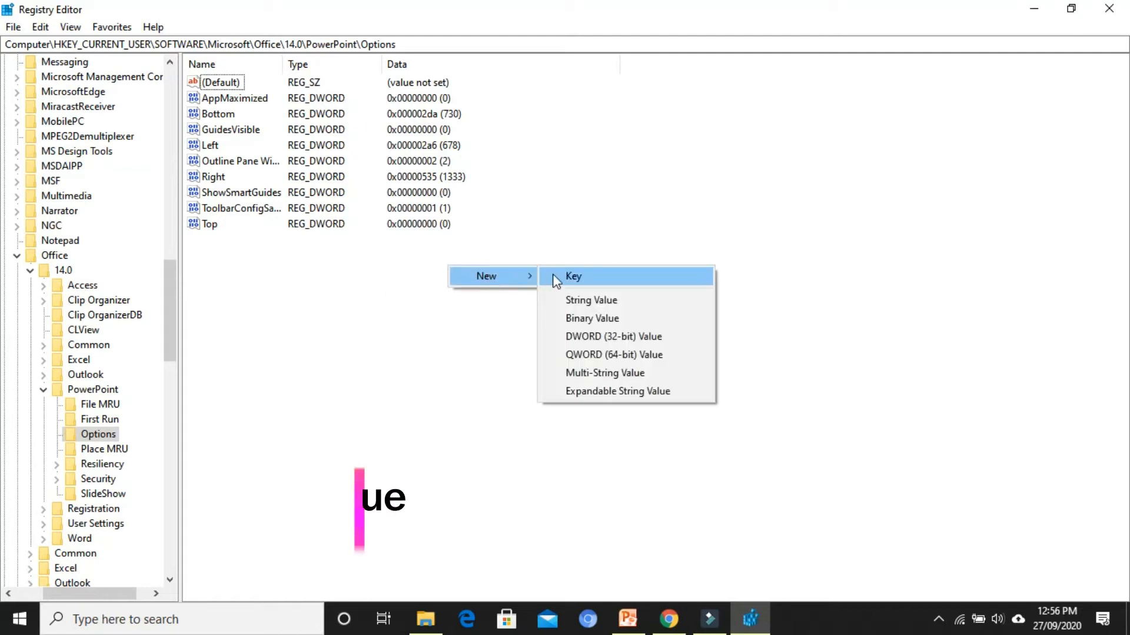
{"action": "left_click", "coordinate": [577, 341]}
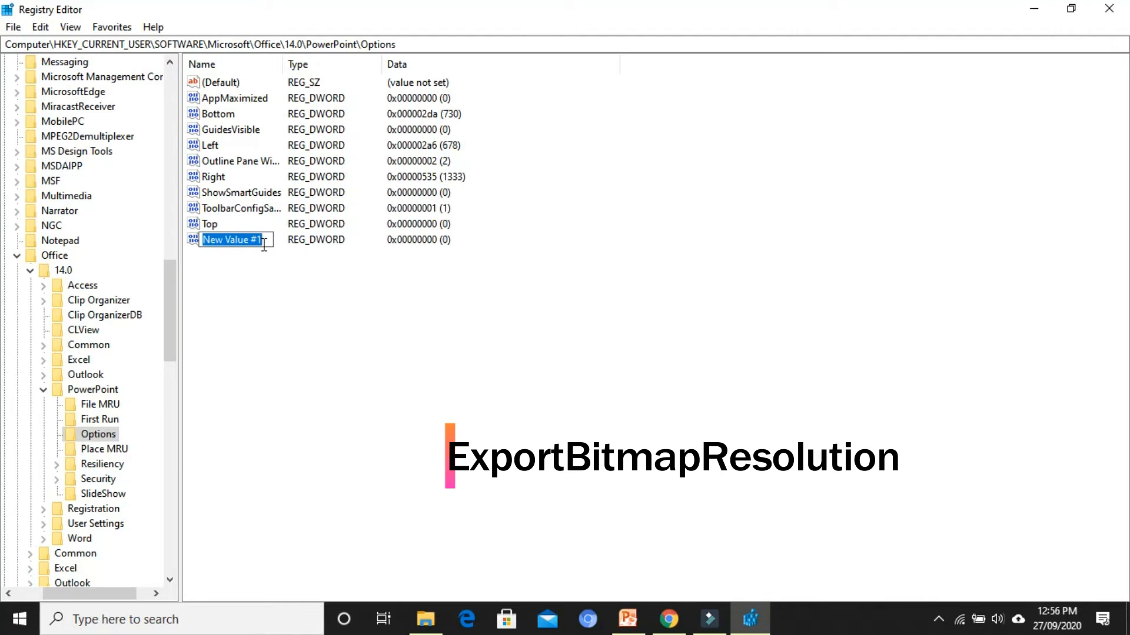
{"action": "type", "text": "Exp"}
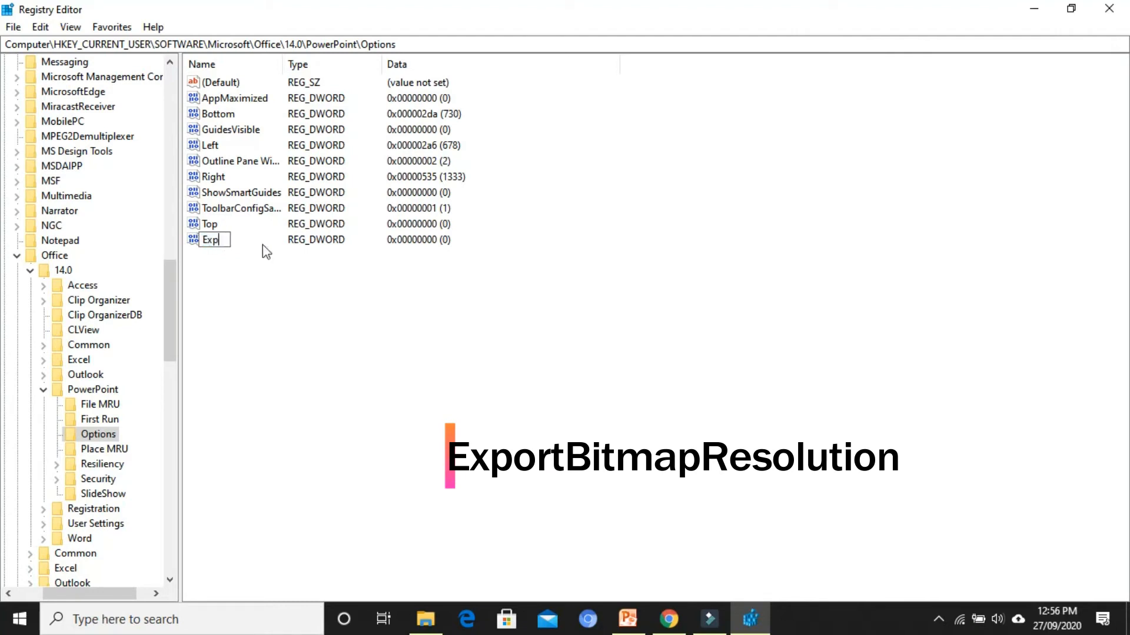
{"action": "type", "text": "ortBitmapResolution"}
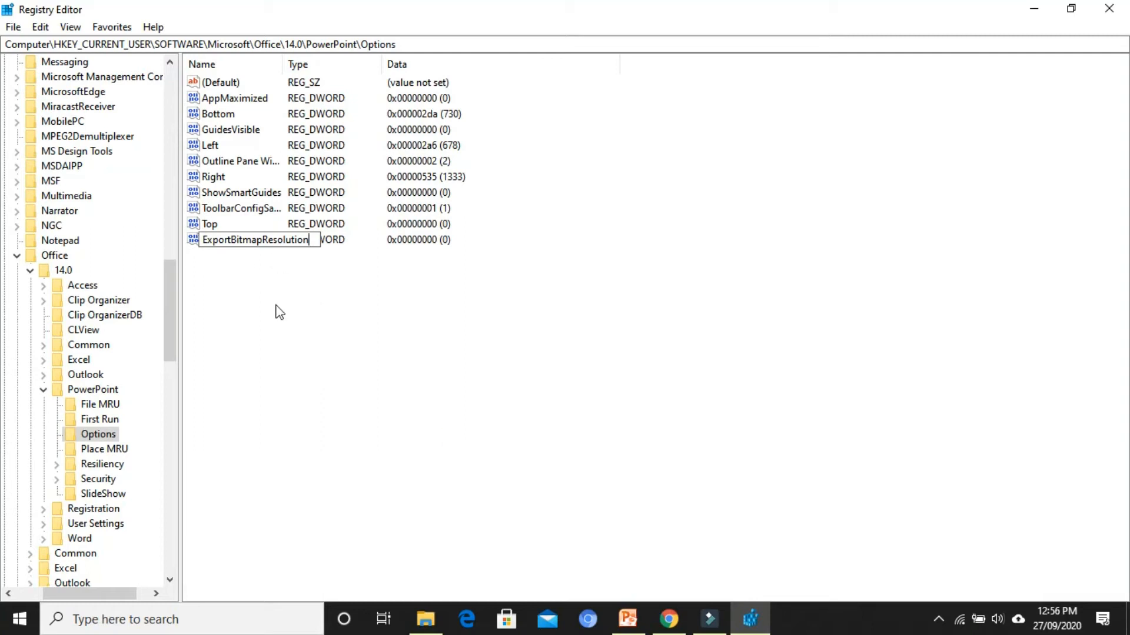
{"action": "key", "text": "Return"}
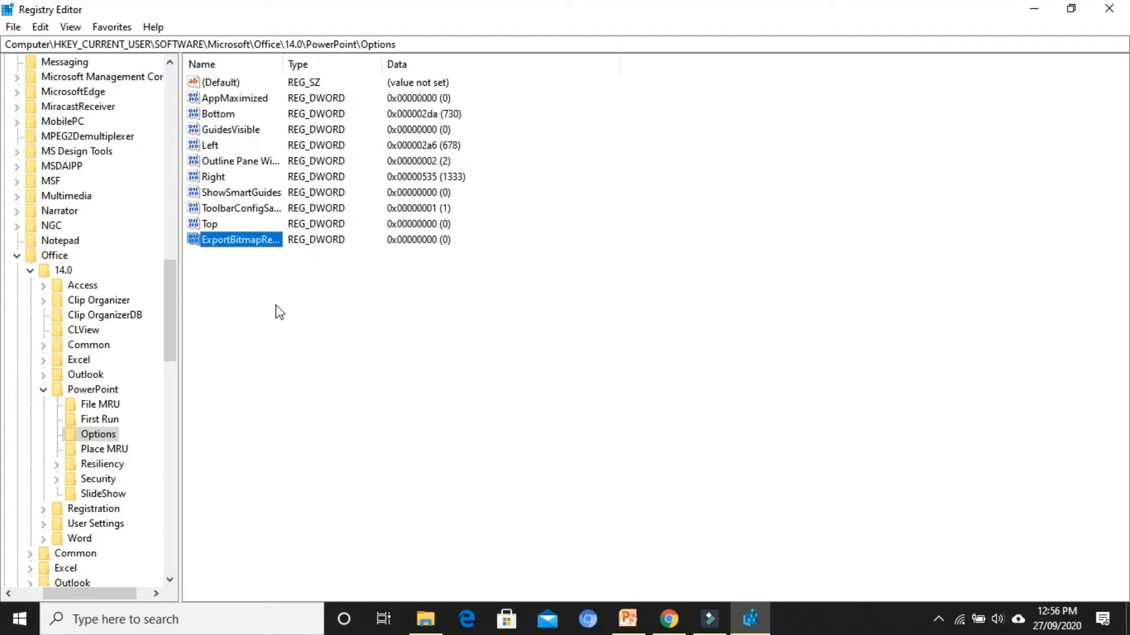
Set the ExportBitmapResolution value data to 300 with a decimal base and close Registry Editor
{"action": "right_click", "coordinate": [245, 246]}
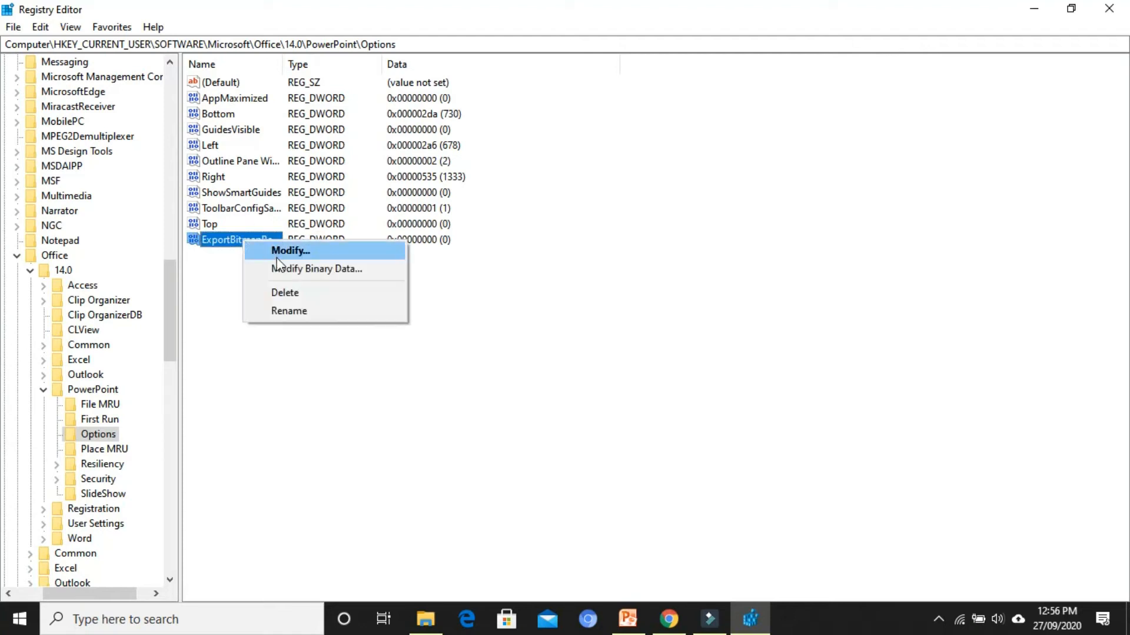
{"action": "left_click", "coordinate": [276, 252]}
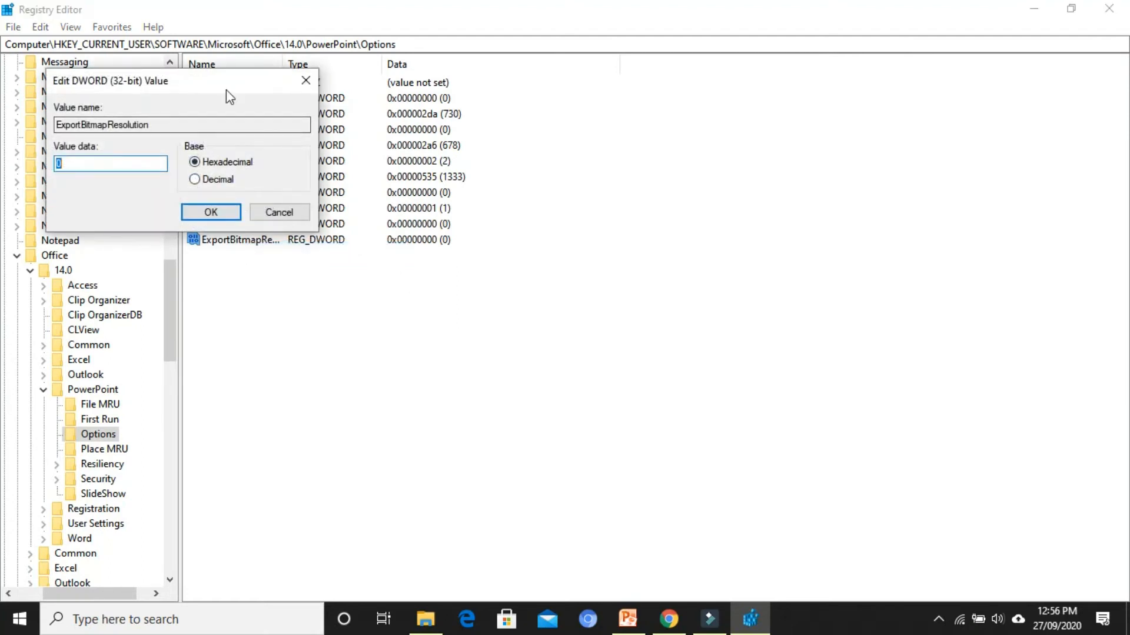
{"action": "left_click_drag", "start_coordinate": [217, 82], "coordinate": [551, 144]}
{"action": "type", "text": "300"}
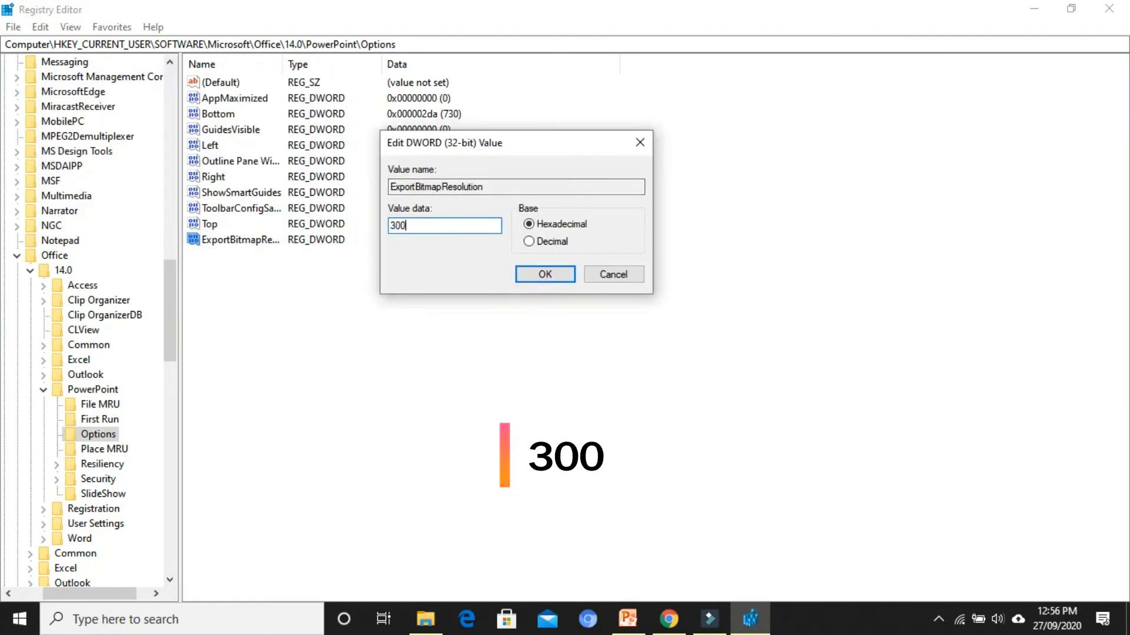
{"action": "left_click", "coordinate": [529, 241]}
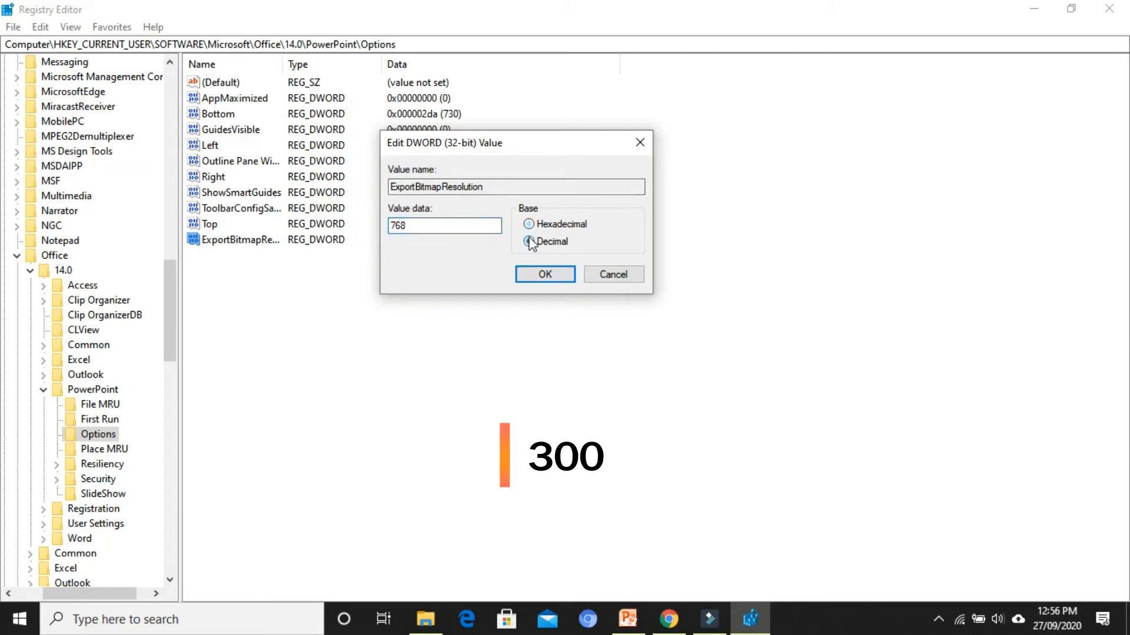
{"action": "type", "text": "3"}
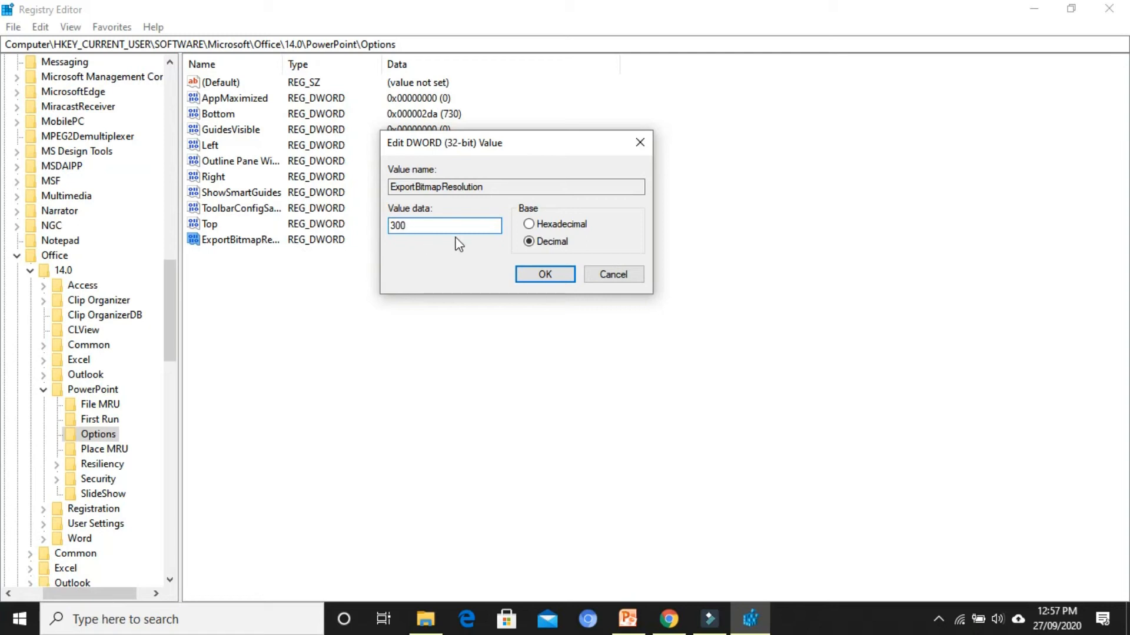
{"action": "left_click", "coordinate": [538, 280]}
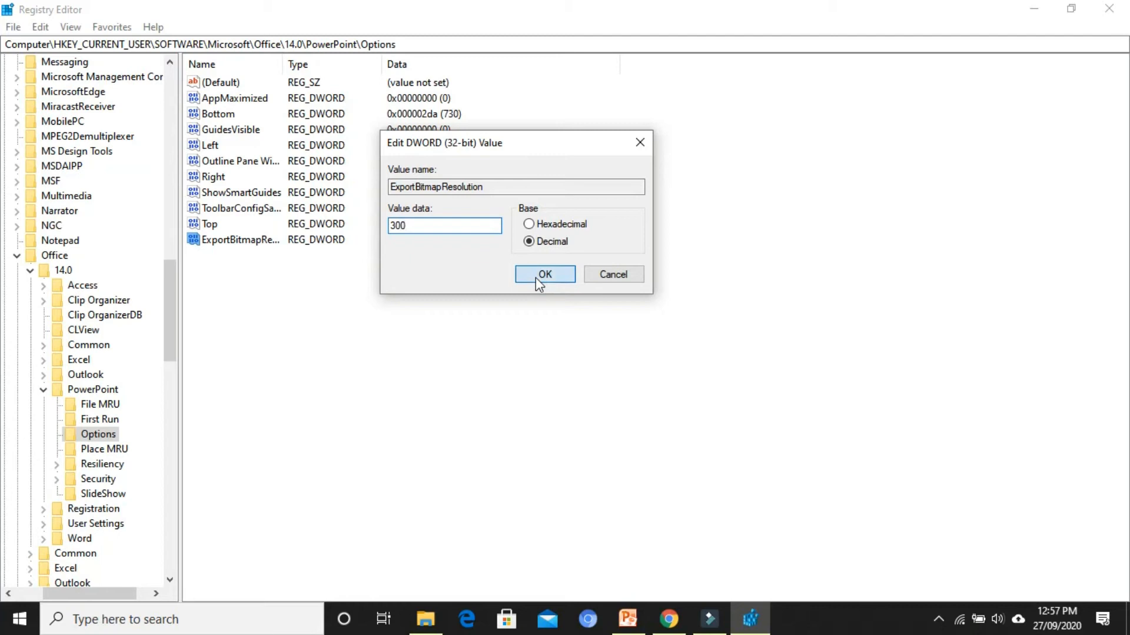
{"action": "left_click", "coordinate": [835, 124]}
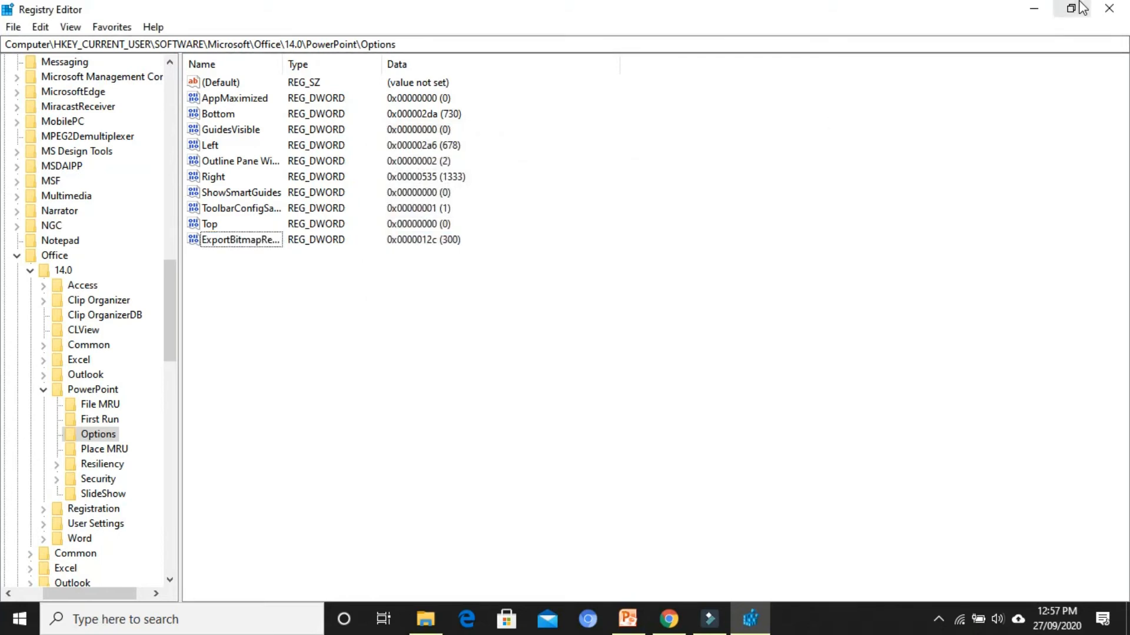
{"action": "left_click", "coordinate": [1110, 8]}
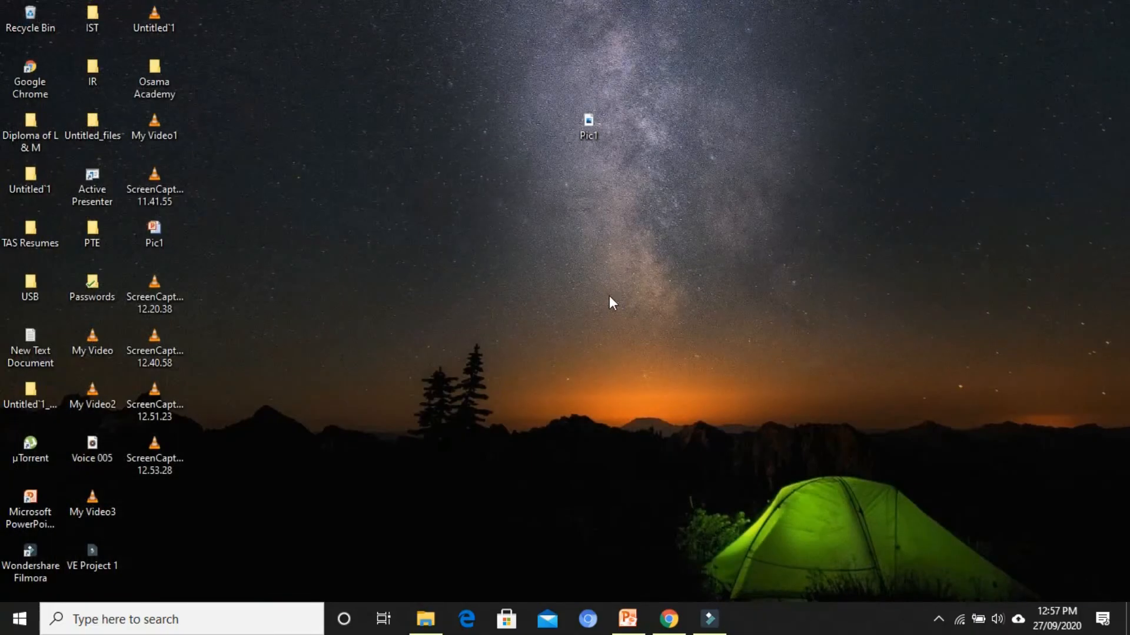
Switch to PowerPoint and start saving a copy of the Pic1 presentation under the file name Pic2
{"action": "left_click", "coordinate": [630, 621]}
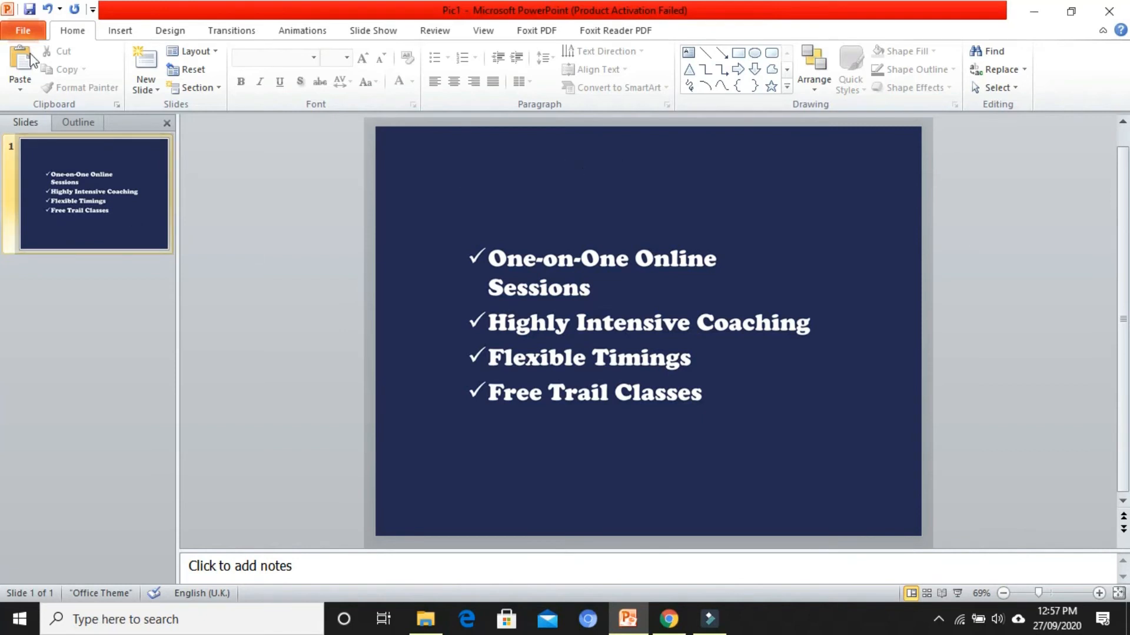
{"action": "left_click", "coordinate": [23, 32]}
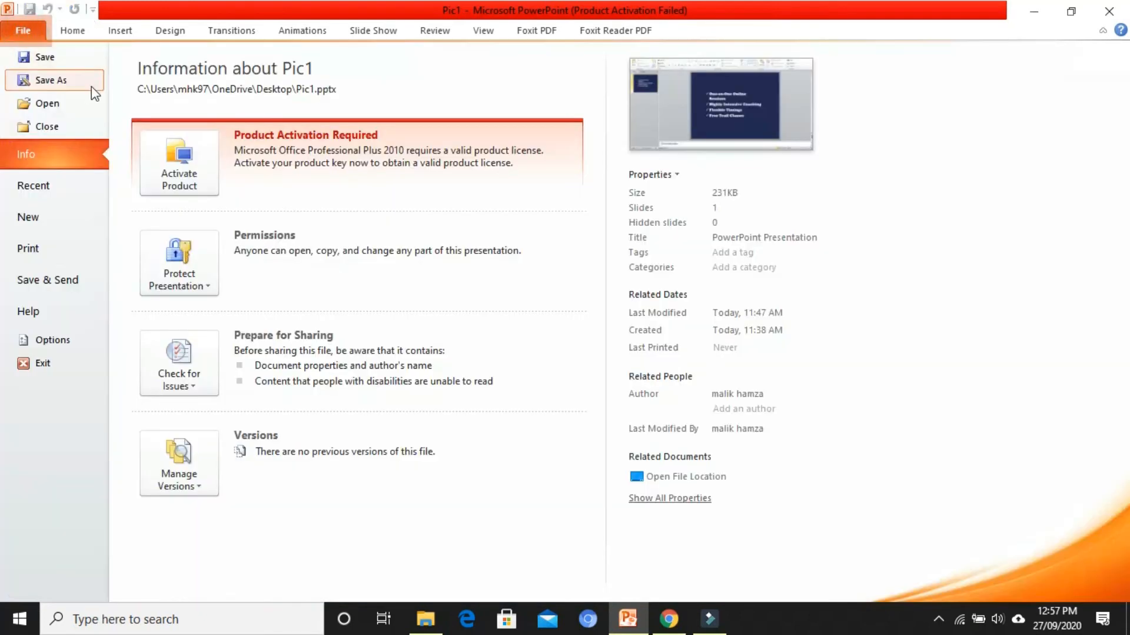
{"action": "left_click", "coordinate": [53, 89]}
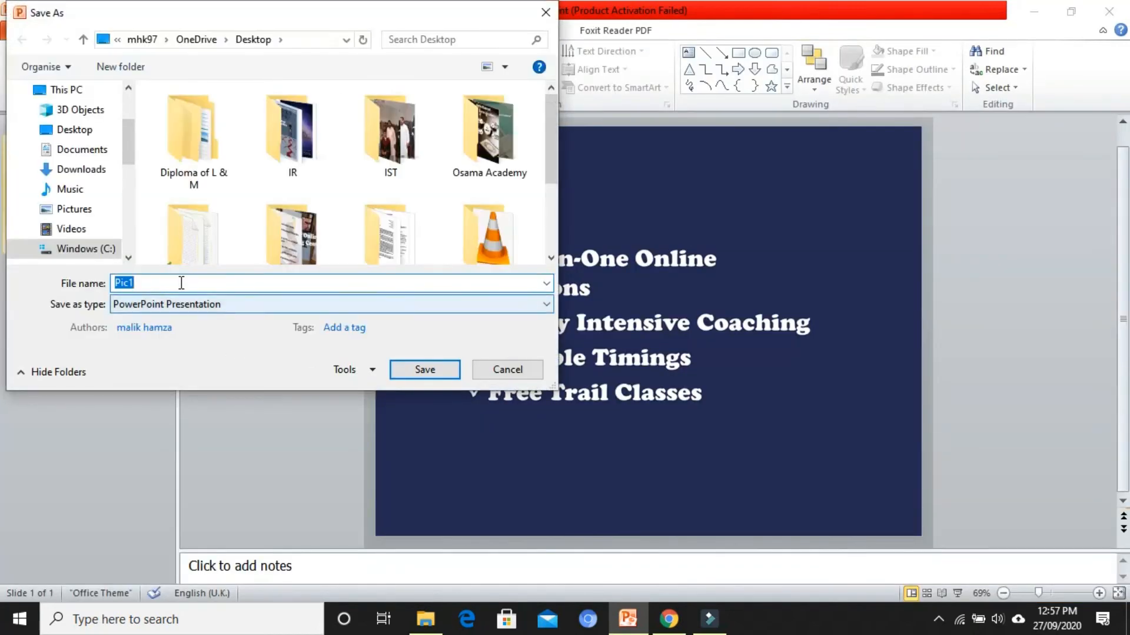
{"action": "type", "text": "p"}
{"action": "key", "text": "BackSpace"}
{"action": "type", "text": "Pic2"}
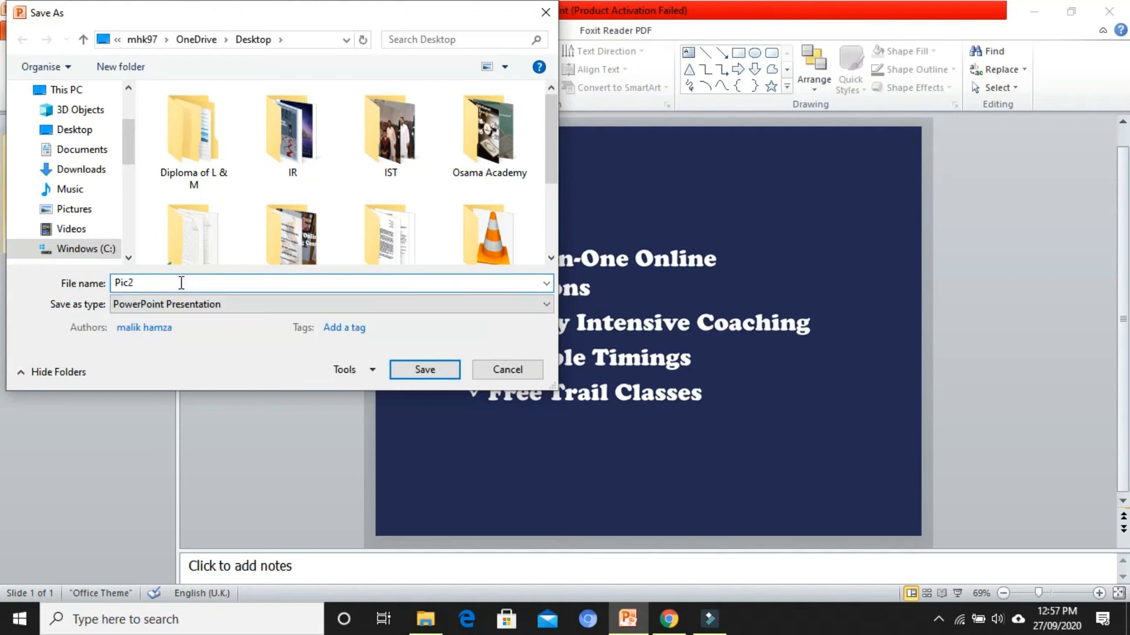
Save Pic2 to the Desktop in JPEG File Interchange Format, exporting the current slide only
{"action": "left_click", "coordinate": [86, 131]}
{"action": "left_click", "coordinate": [194, 311]}
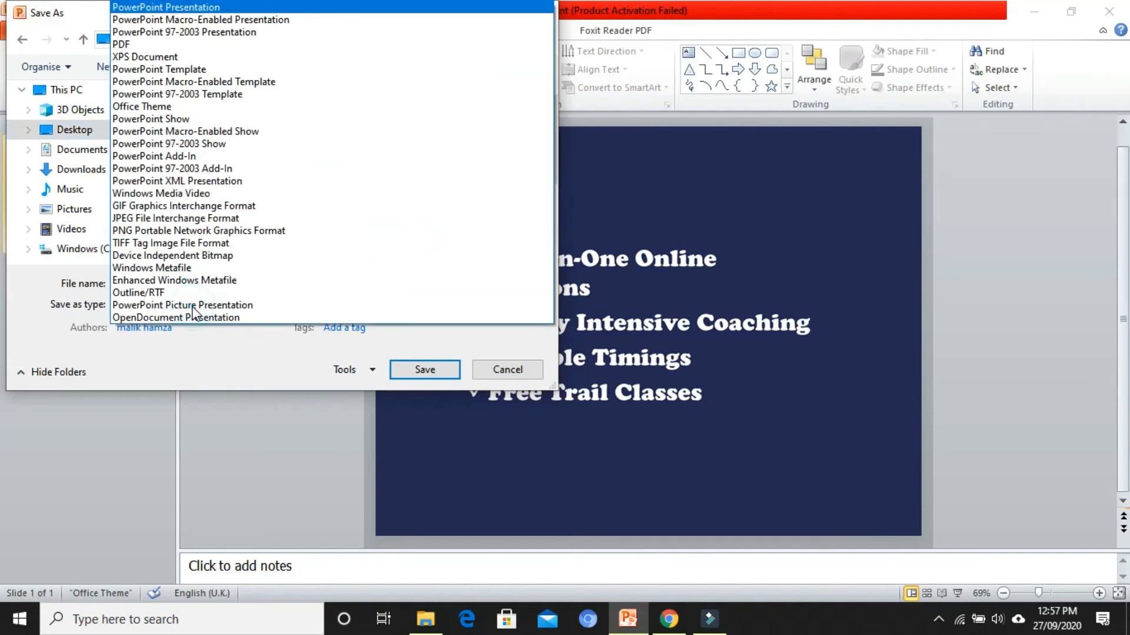
{"action": "left_click", "coordinate": [156, 219]}
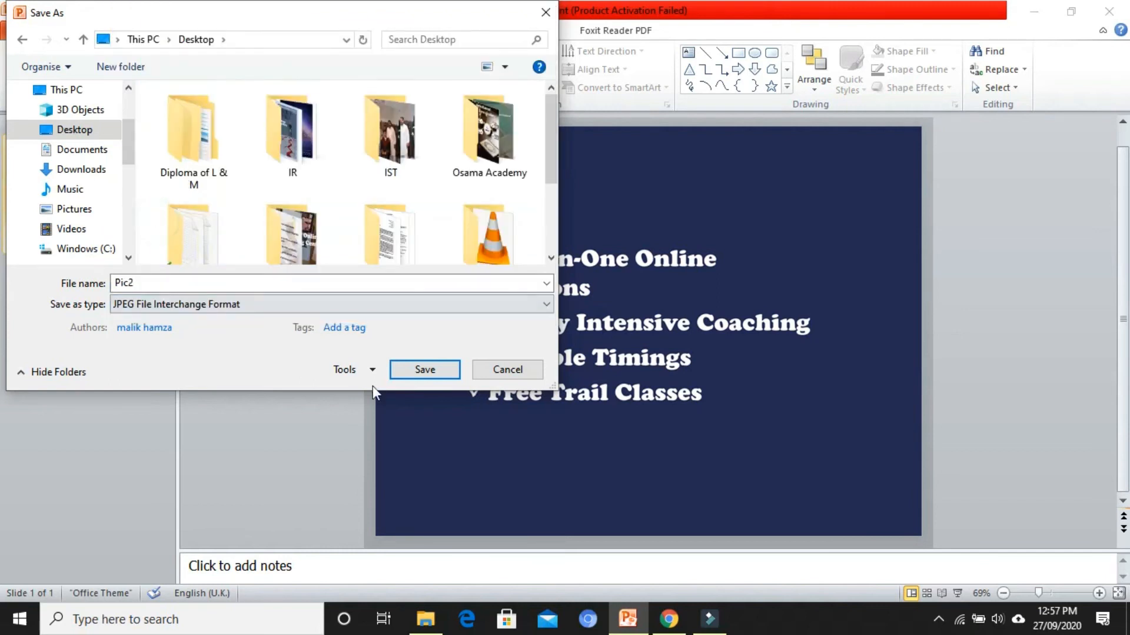
{"action": "left_click", "coordinate": [424, 370]}
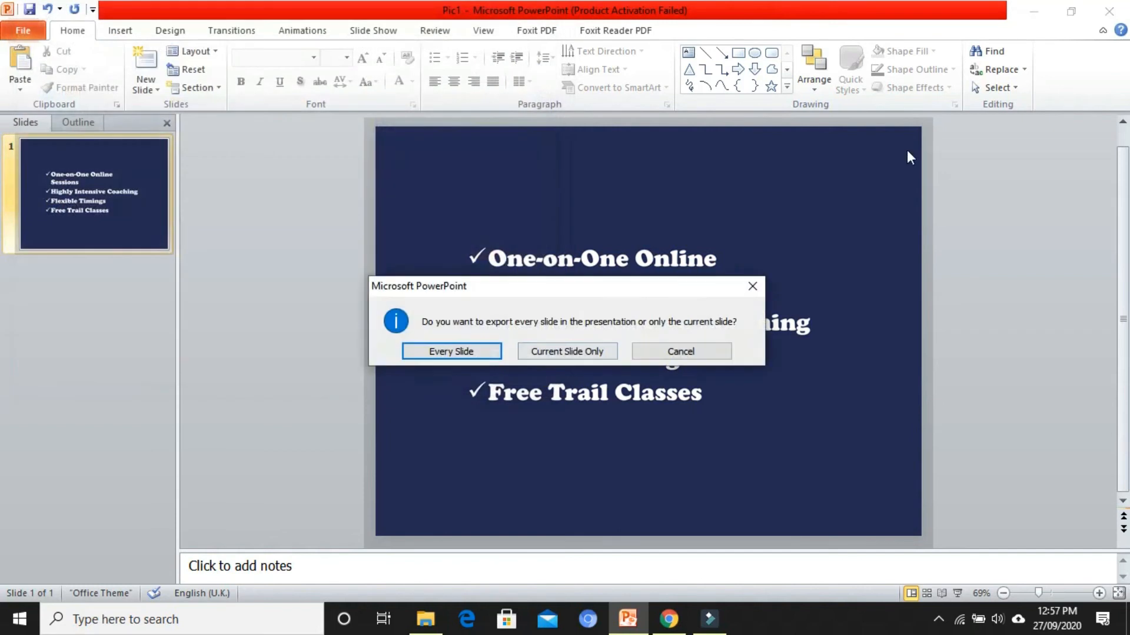
{"action": "left_click", "coordinate": [570, 354]}
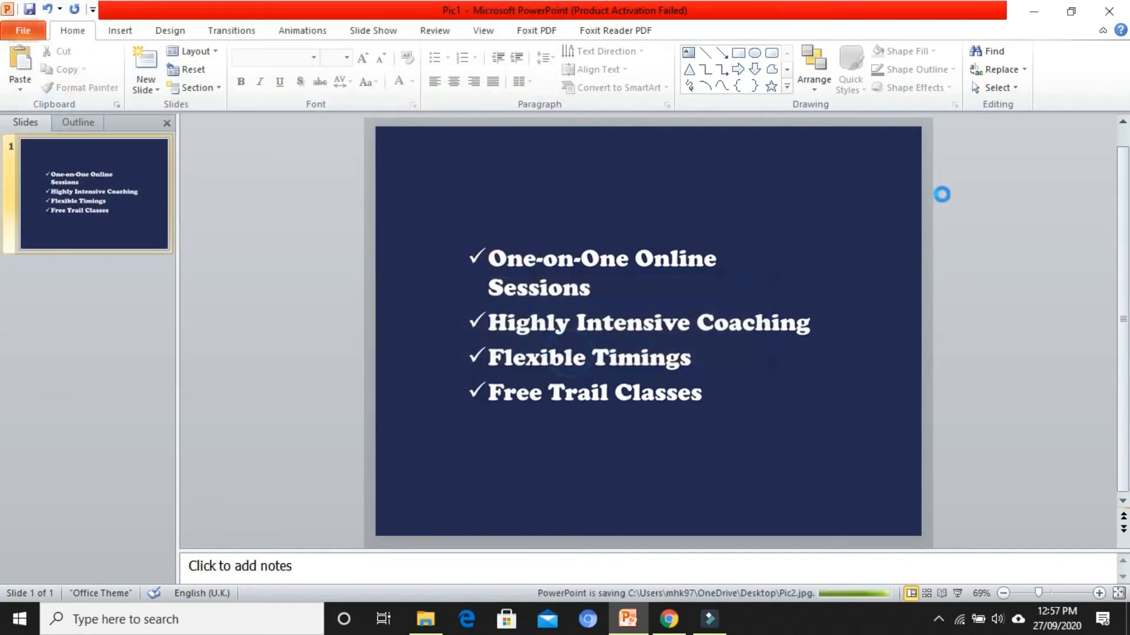
Return to the desktop and place the exported Pic2 image beside the Pic1 image
{"action": "left_click", "coordinate": [1034, 11]}
{"action": "left_click_drag", "start_coordinate": [154, 499], "coordinate": [623, 125]}
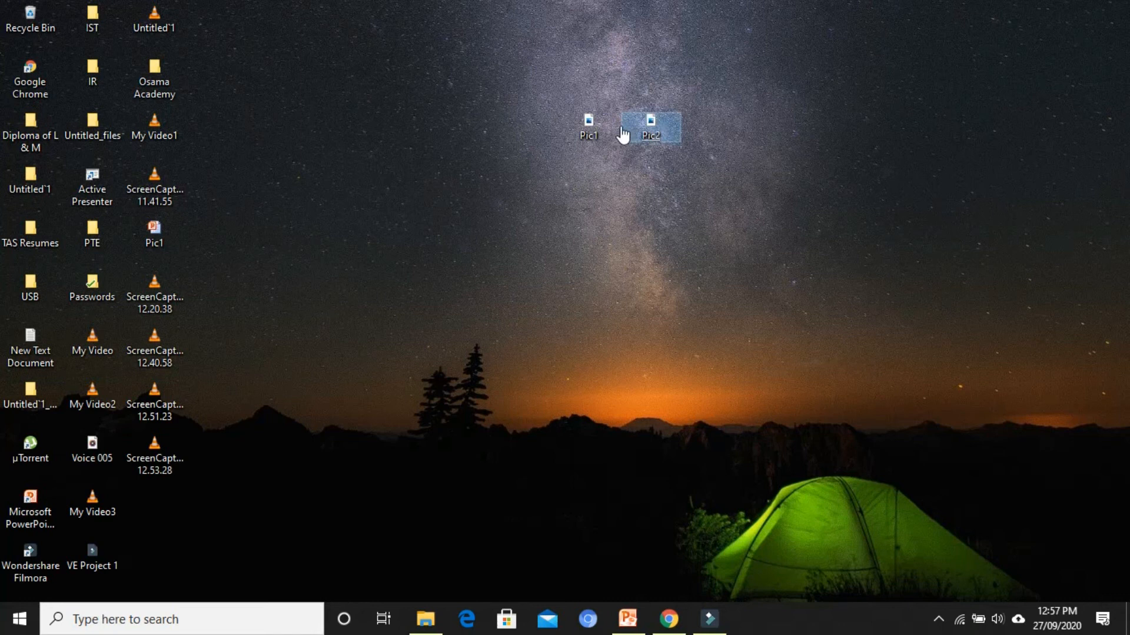
{"action": "right_click", "coordinate": [563, 231]}
{"action": "left_click", "coordinate": [598, 280]}
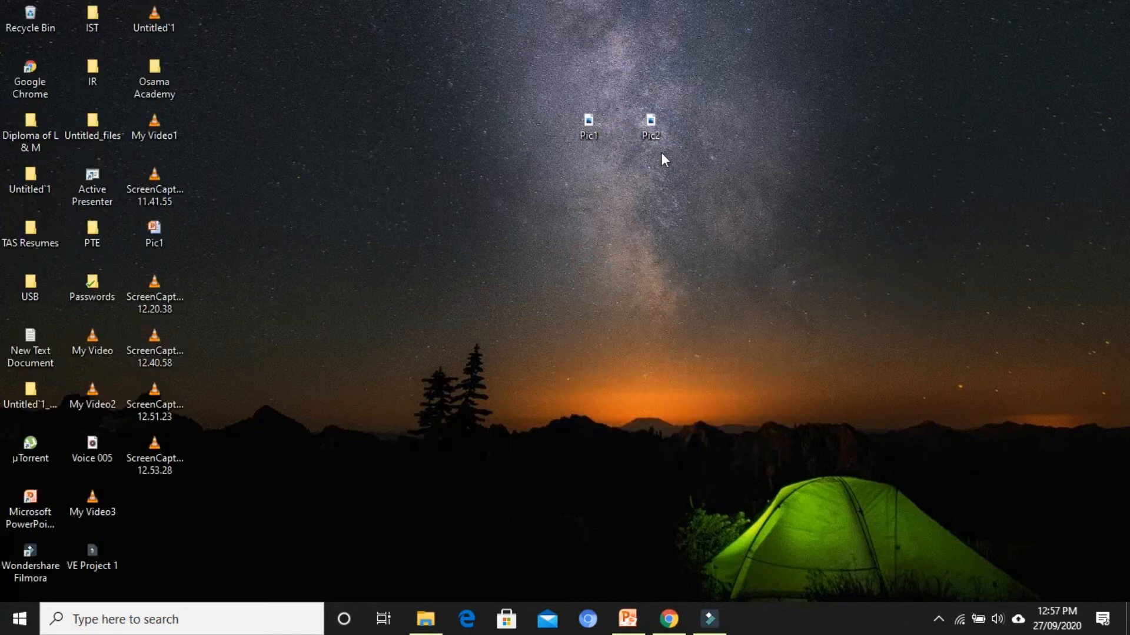
Show the properties of the Pic2 and Pic1 images side by side and compare their file sizes
{"action": "mouse_move", "coordinate": [656, 134]}
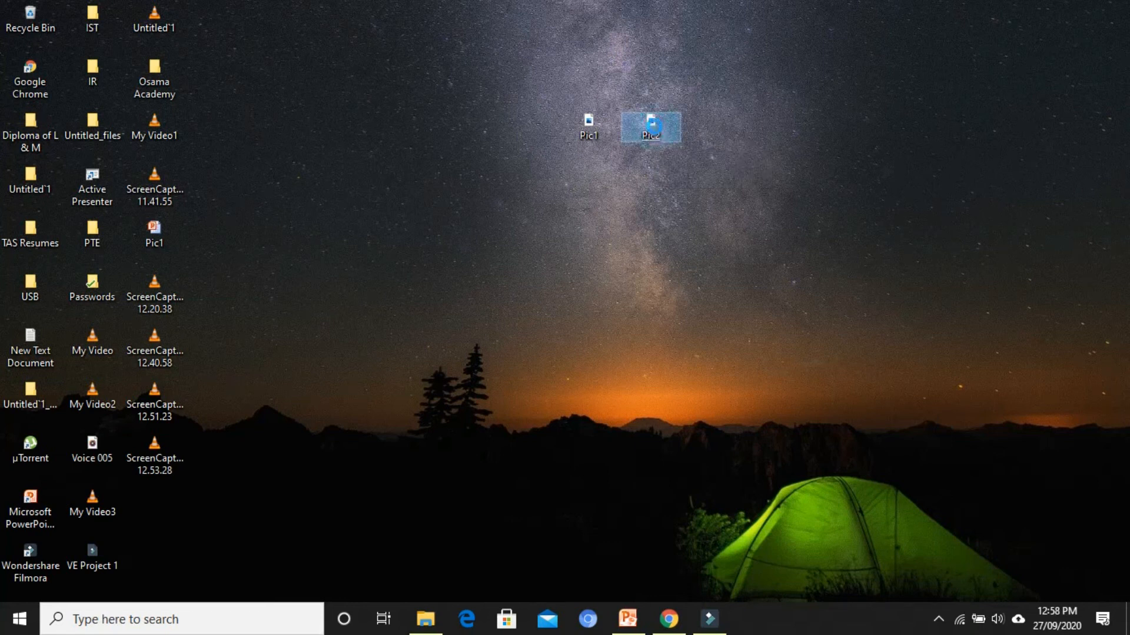
{"action": "right_click", "coordinate": [656, 134]}
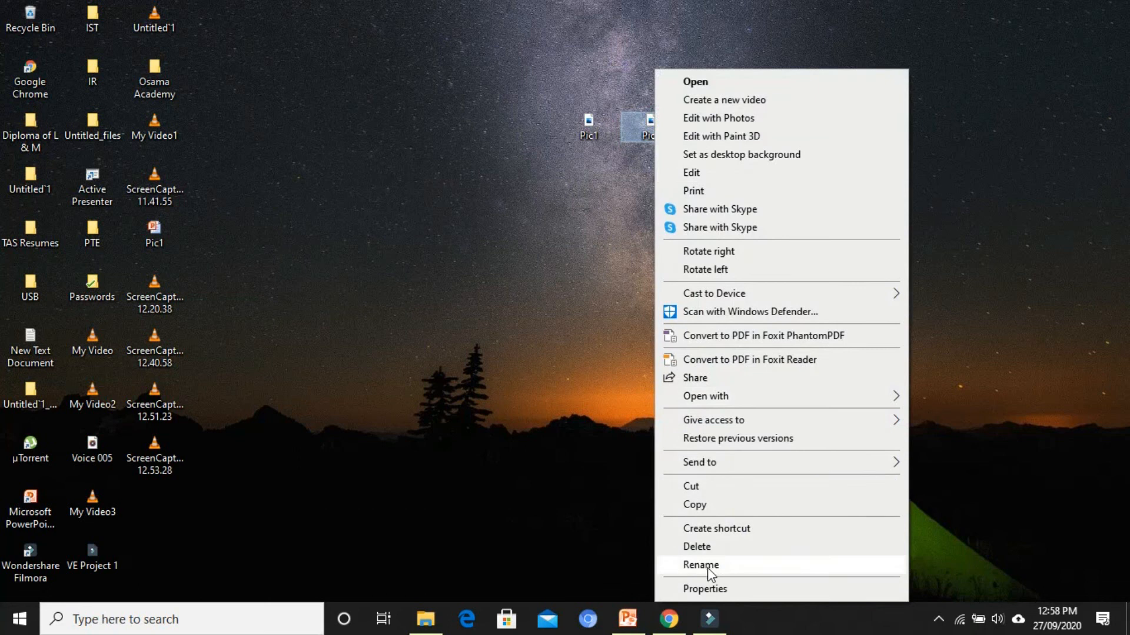
{"action": "left_click", "coordinate": [696, 589]}
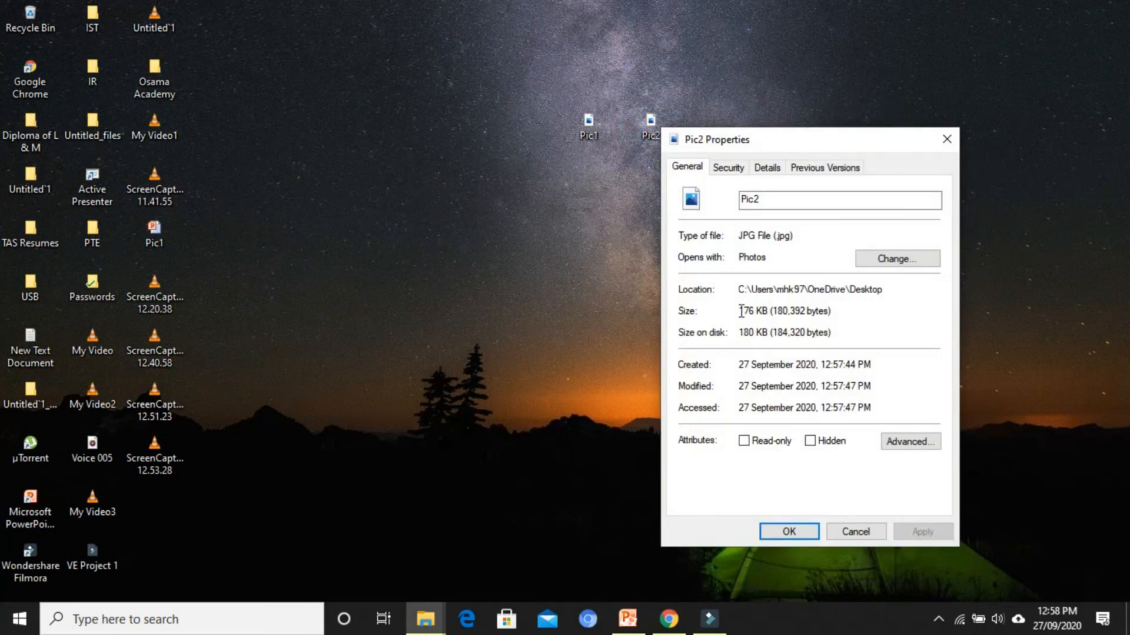
{"action": "left_click_drag", "start_coordinate": [740, 312], "coordinate": [765, 309]}
{"action": "left_click", "coordinate": [888, 300]}
{"action": "right_click", "coordinate": [589, 133]}
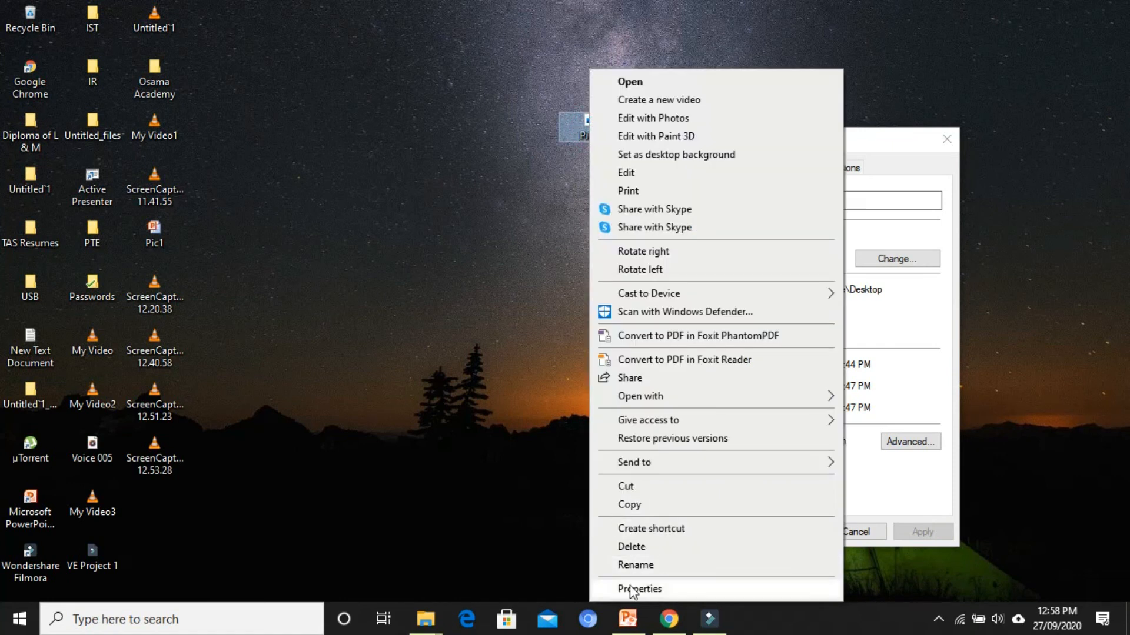
{"action": "left_click", "coordinate": [630, 589]}
{"action": "left_click_drag", "start_coordinate": [752, 146], "coordinate": [511, 146]}
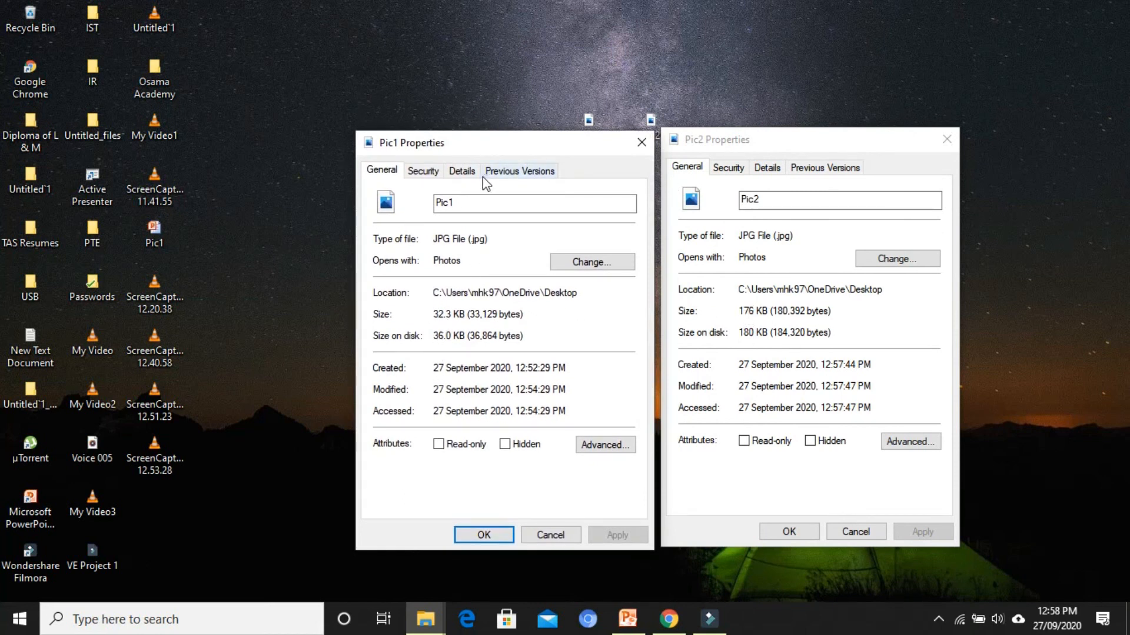
Compare the dimensions and resolution of Pic1 and Pic2 in their detailed properties, and close both property windows
{"action": "left_click", "coordinate": [466, 172]}
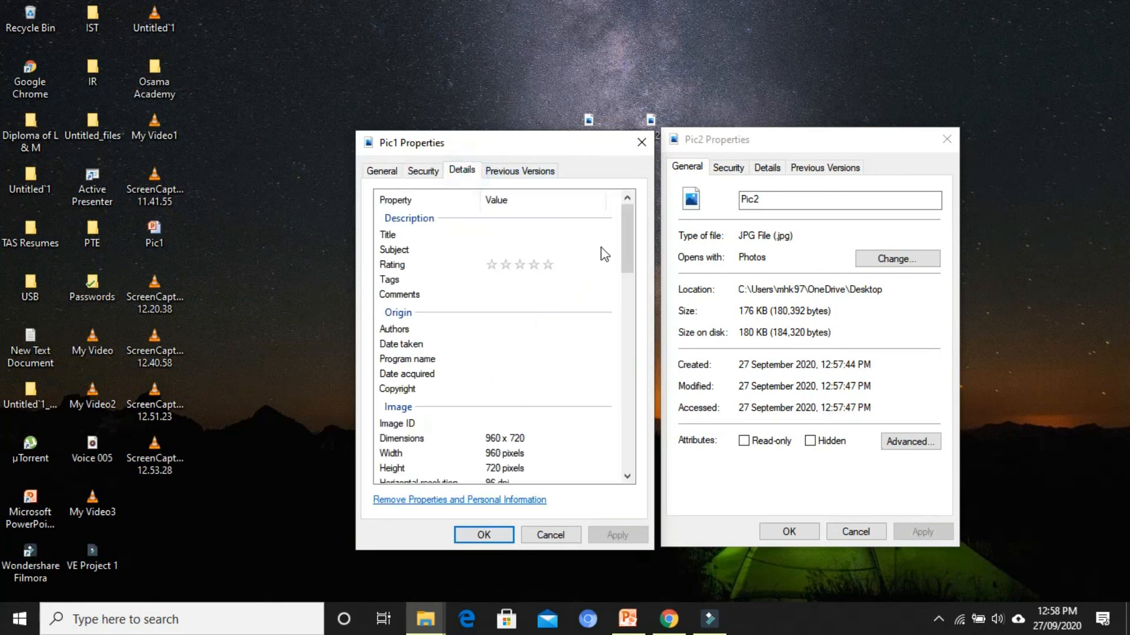
{"action": "left_click_drag", "start_coordinate": [623, 238], "coordinate": [623, 259]}
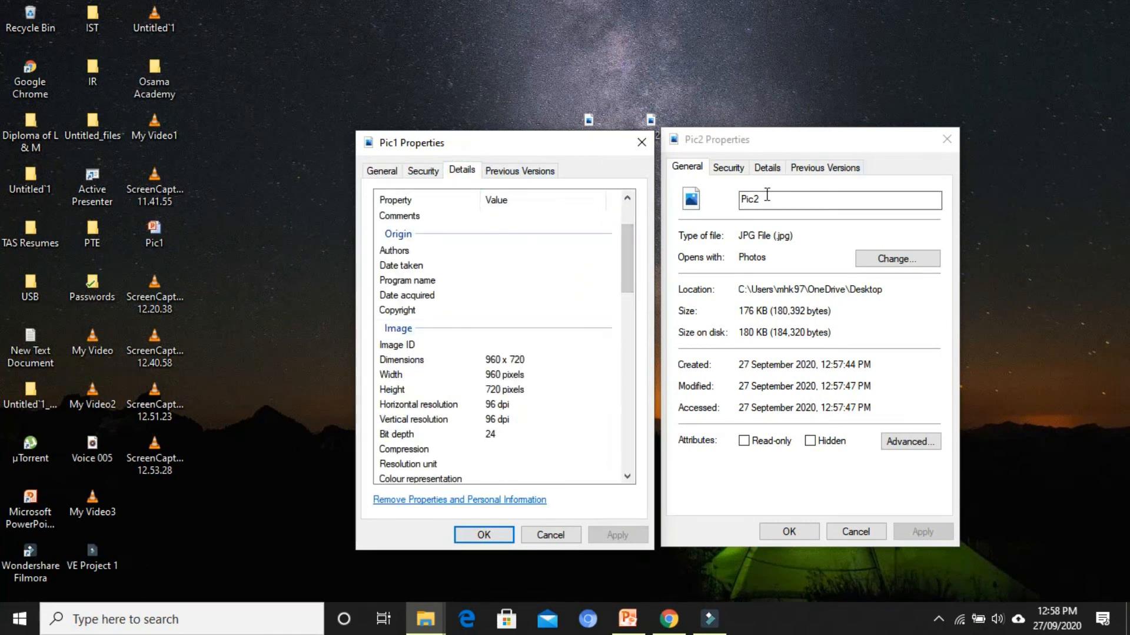
{"action": "left_click", "coordinate": [764, 171]}
{"action": "left_click_drag", "start_coordinate": [937, 228], "coordinate": [937, 279]}
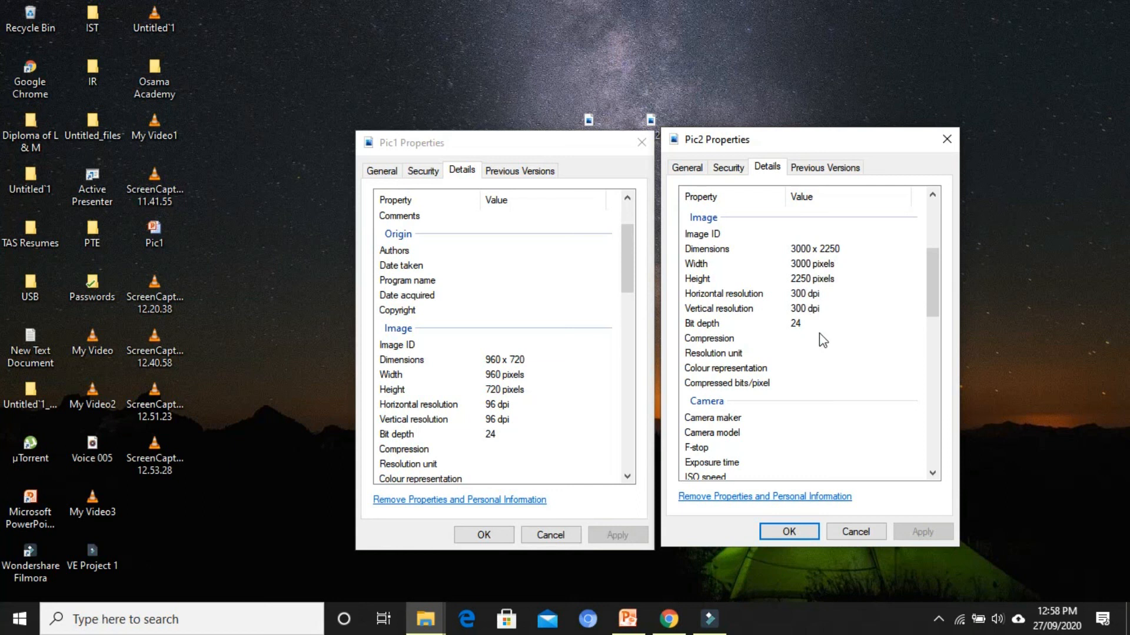
{"action": "left_click", "coordinate": [788, 533]}
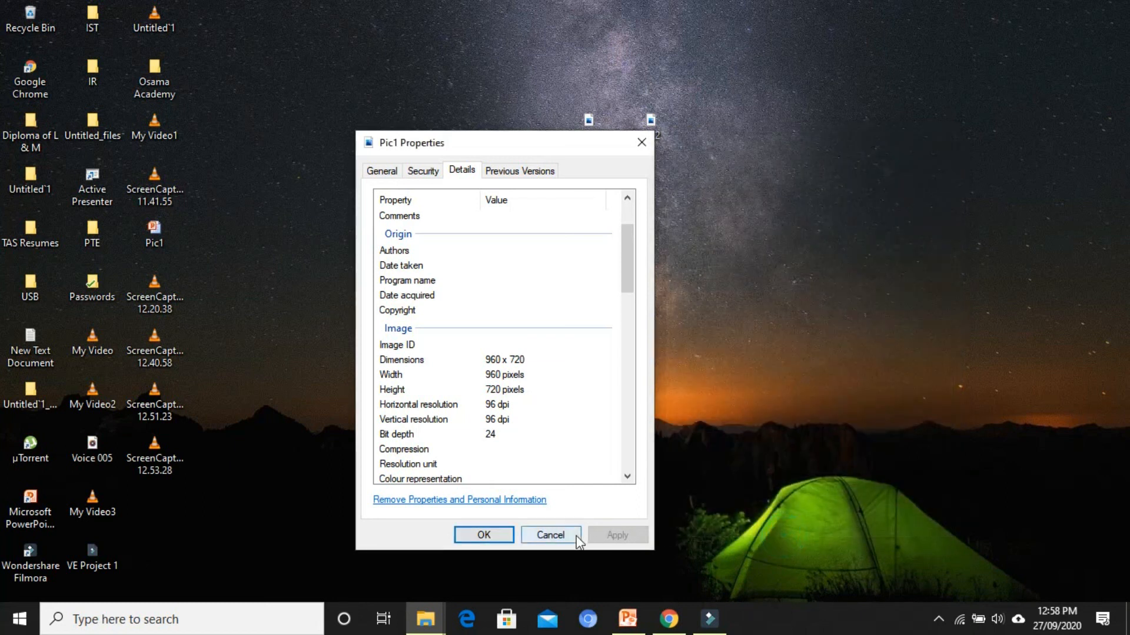
{"action": "left_click", "coordinate": [469, 532]}
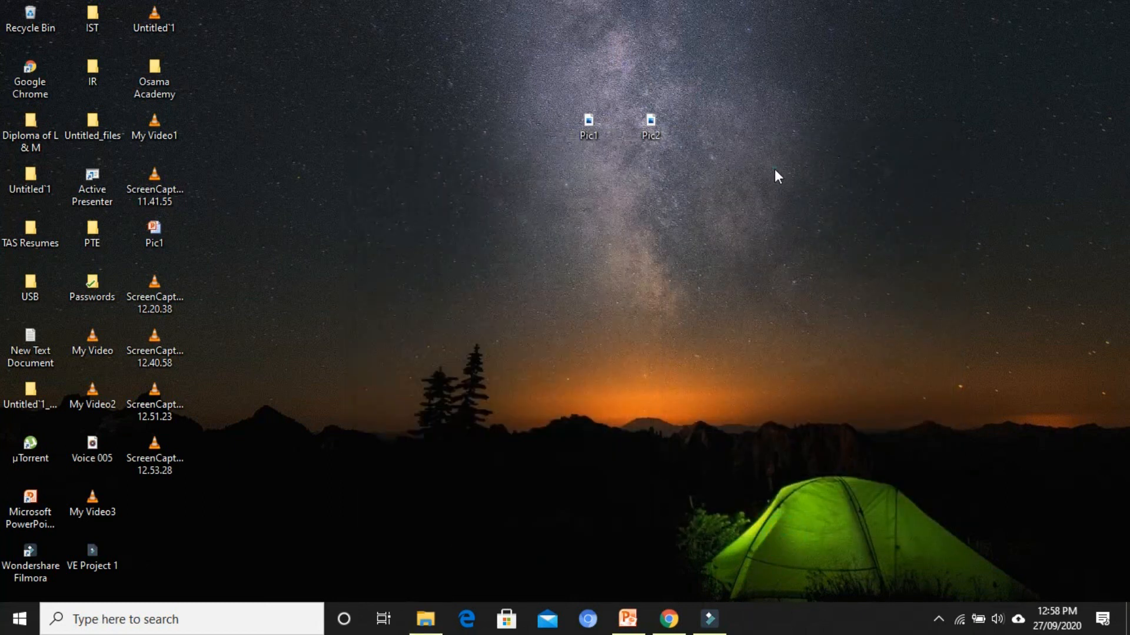
{"action": "right_click", "coordinate": [773, 169]}
{"action": "left_click", "coordinate": [824, 218]}
{"action": "right_click", "coordinate": [824, 218]}
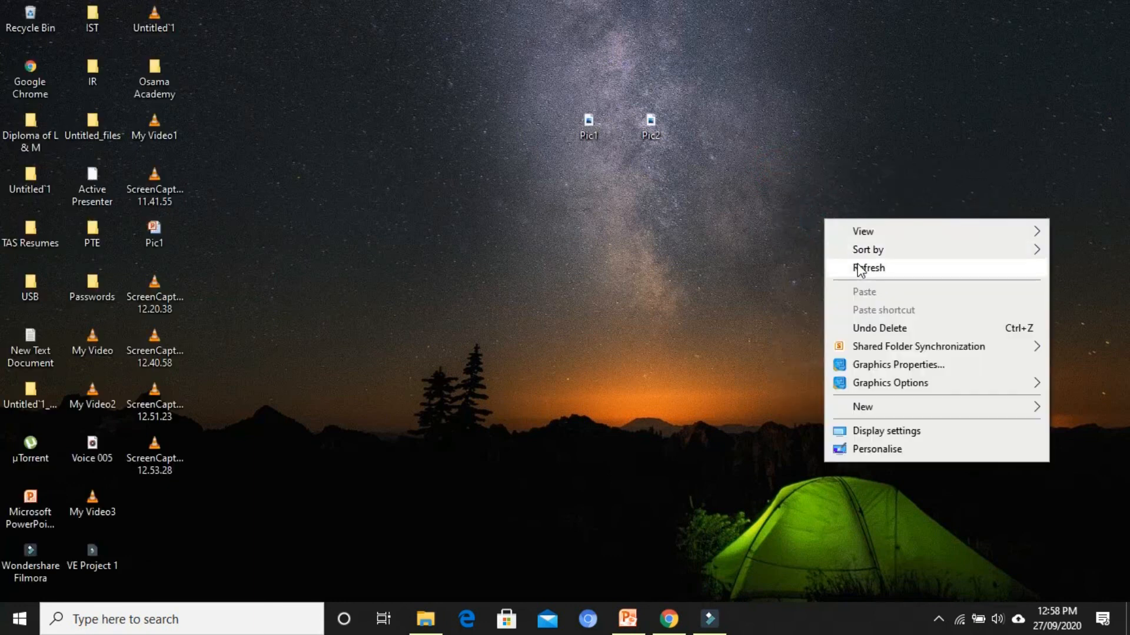
{"action": "left_click", "coordinate": [856, 263]}
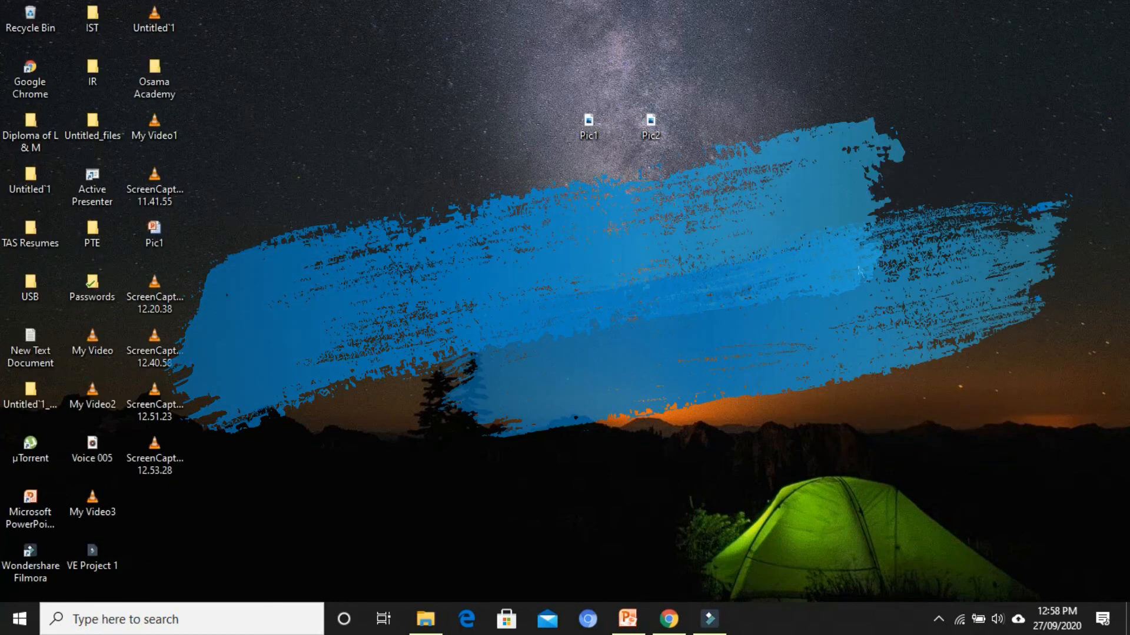